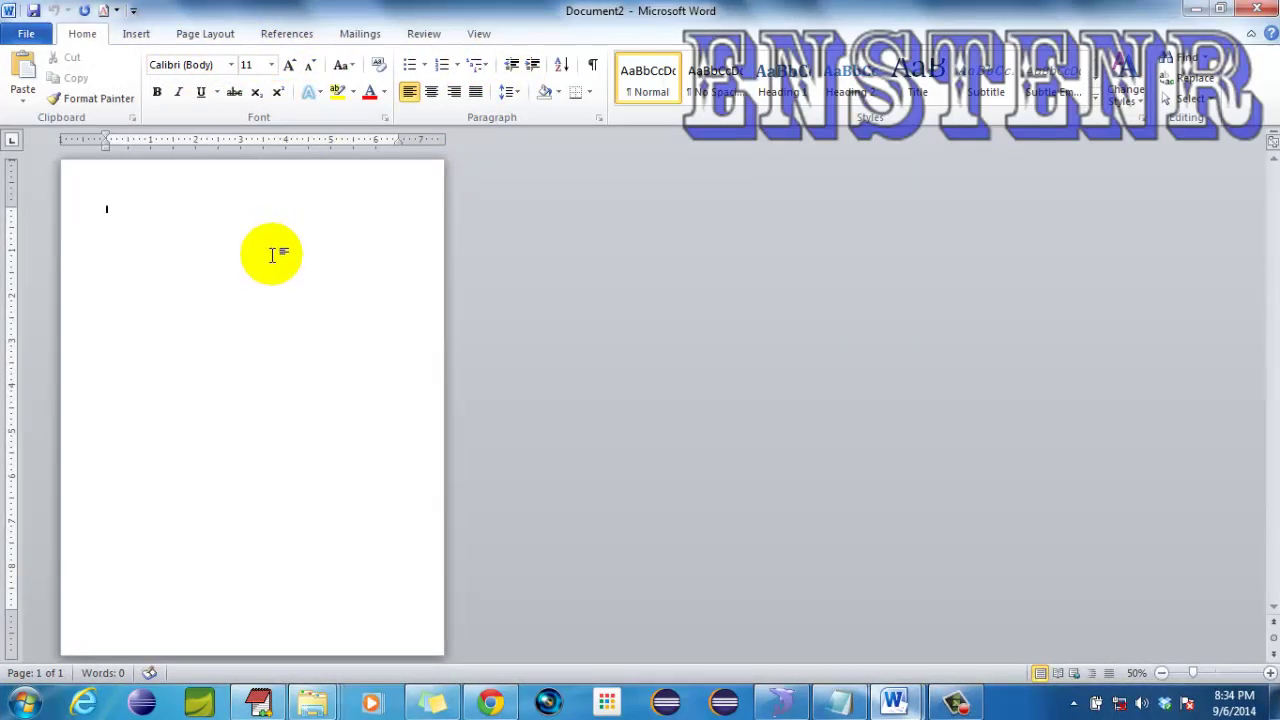
Step: Type the line 'This is a sample page' at the top of the blank document
scroll(272, 254, "up", 16, "ctrl")
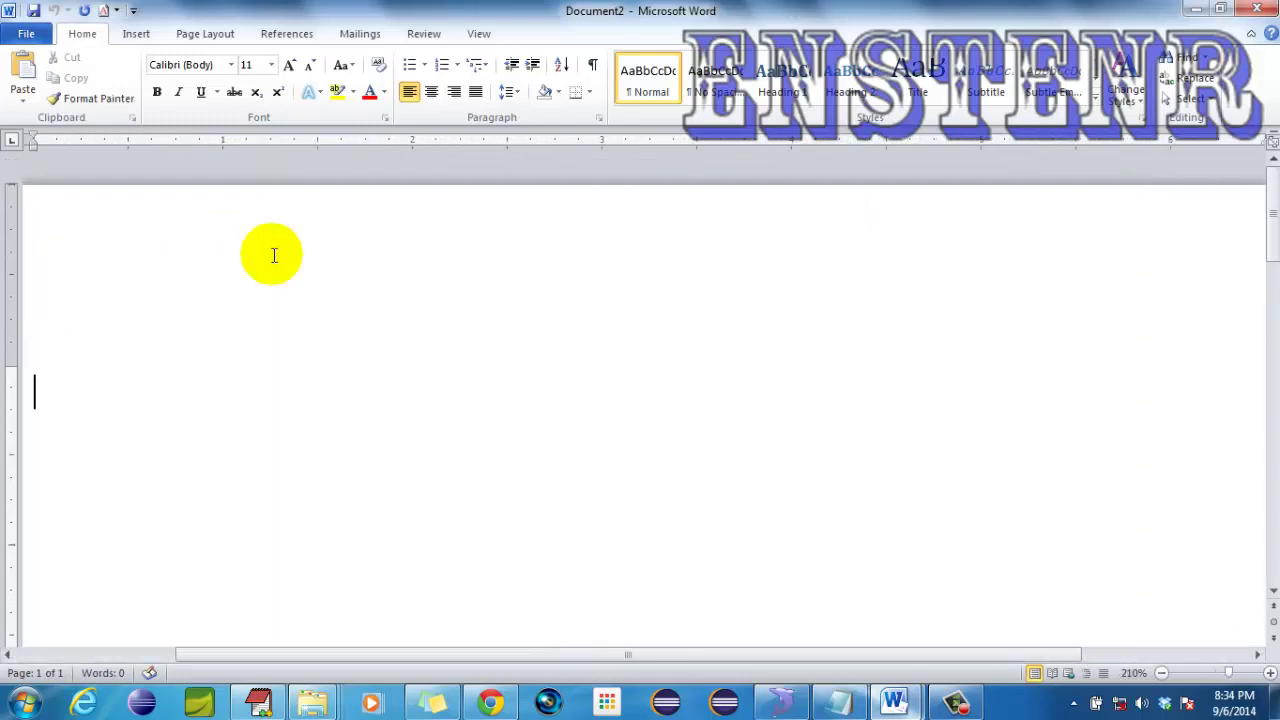
scroll(272, 254, "down", 7, "ctrl")
scroll(272, 254, "down", 2, "ctrl")
scroll(267, 262, "down", 1, "ctrl")
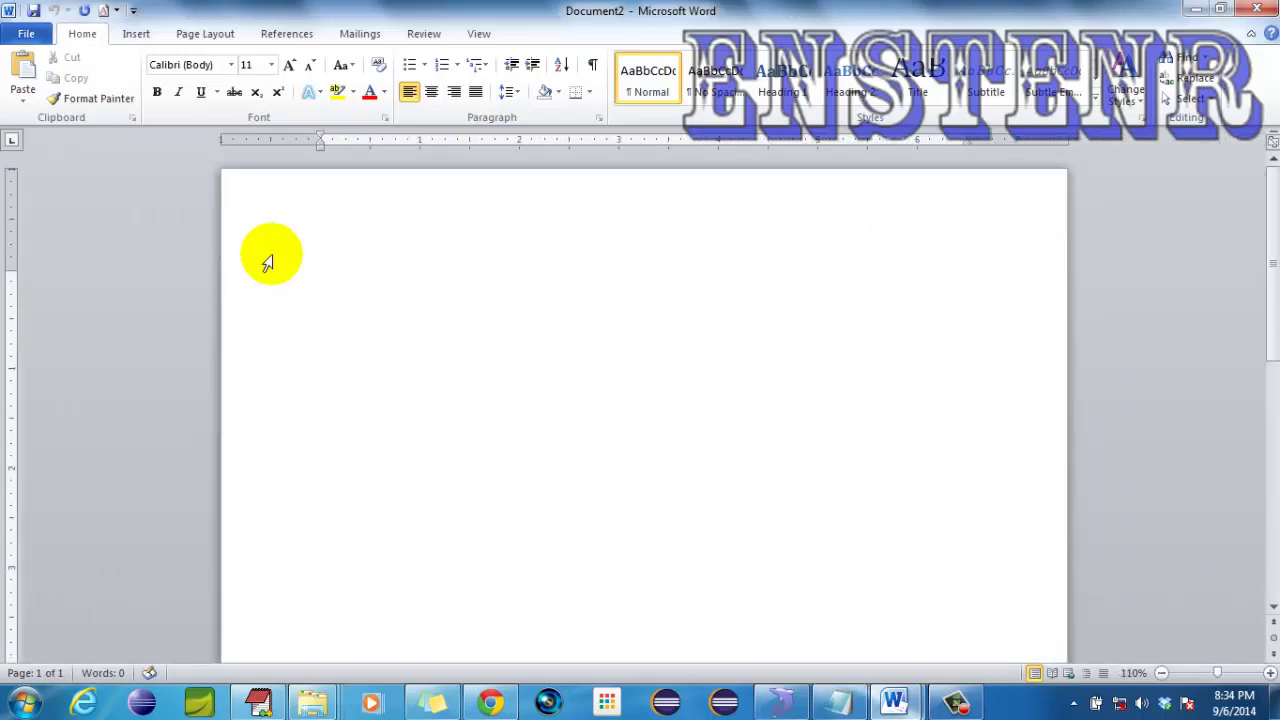
scroll(272, 254, "down", 2, "ctrl")
scroll(272, 254, "down", 5, "ctrl")
scroll(272, 254, "up", 3, "ctrl")
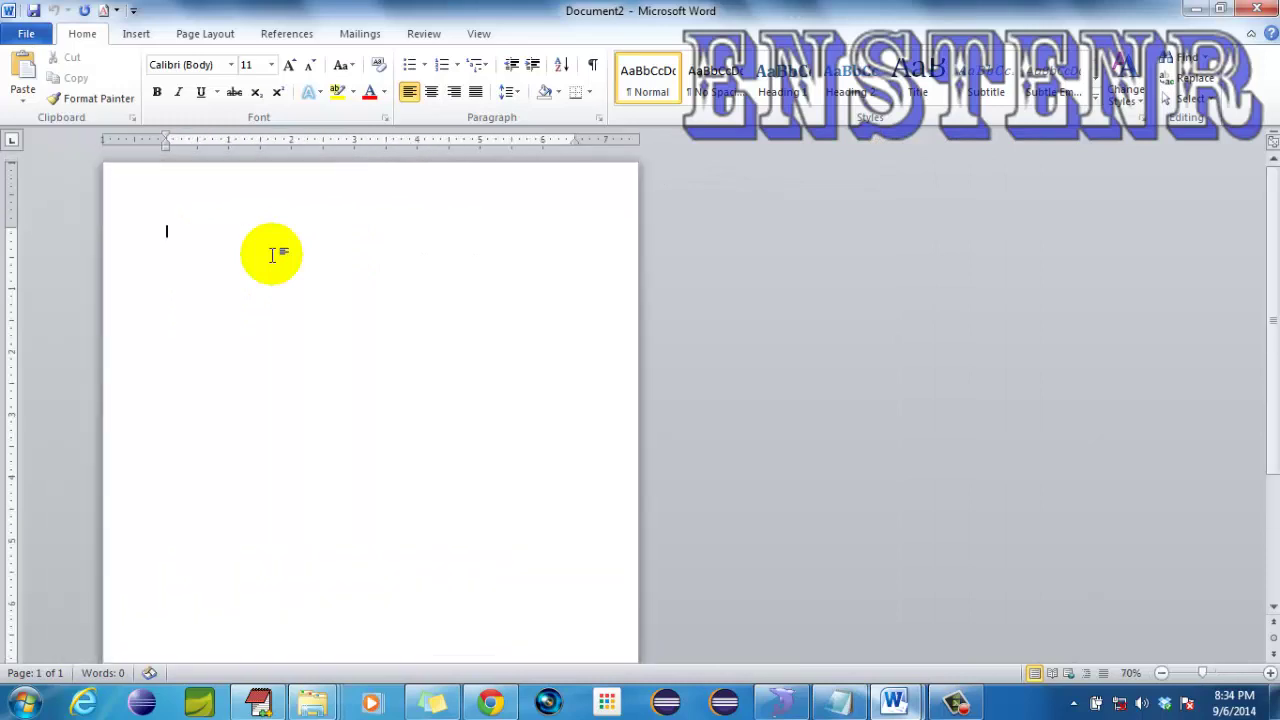
scroll(272, 254, "up", 2, "ctrl")
scroll(272, 254, "up", 4, "ctrl")
scroll(272, 254, "up", 1, "ctrl")
scroll(272, 254, "up", 1, "ctrl")
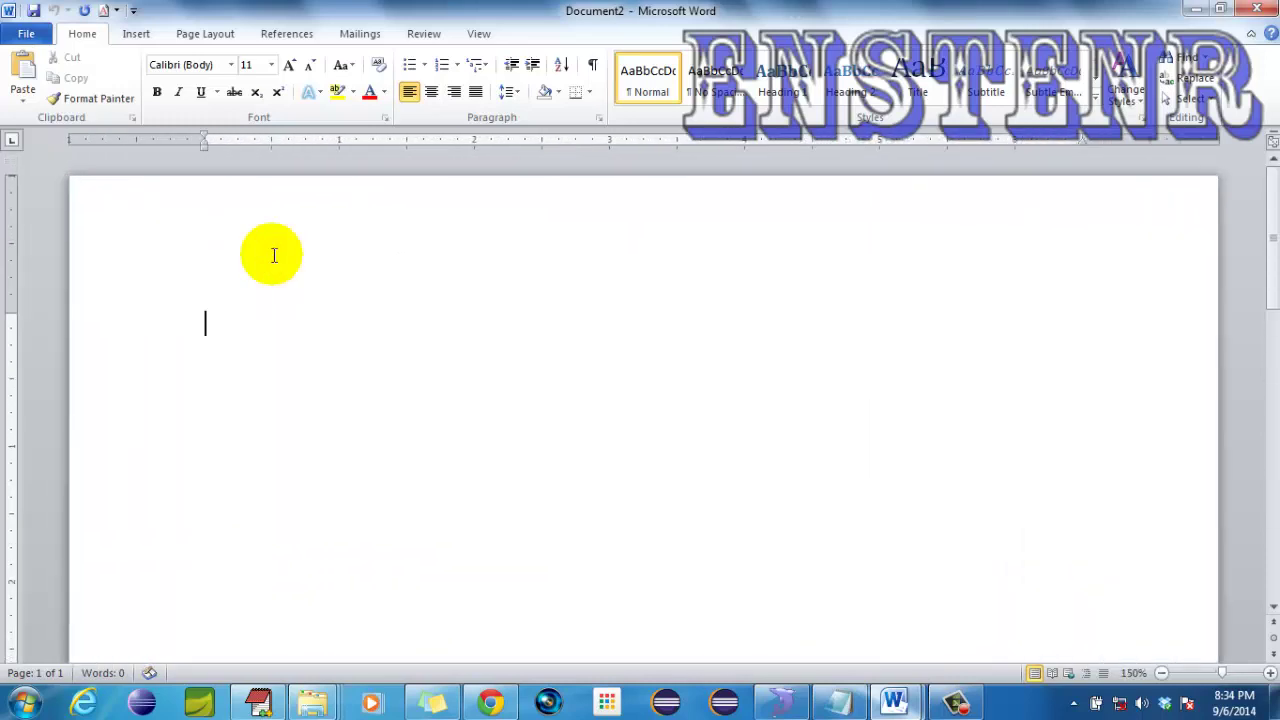
scroll(272, 254, "up", 1, "ctrl")
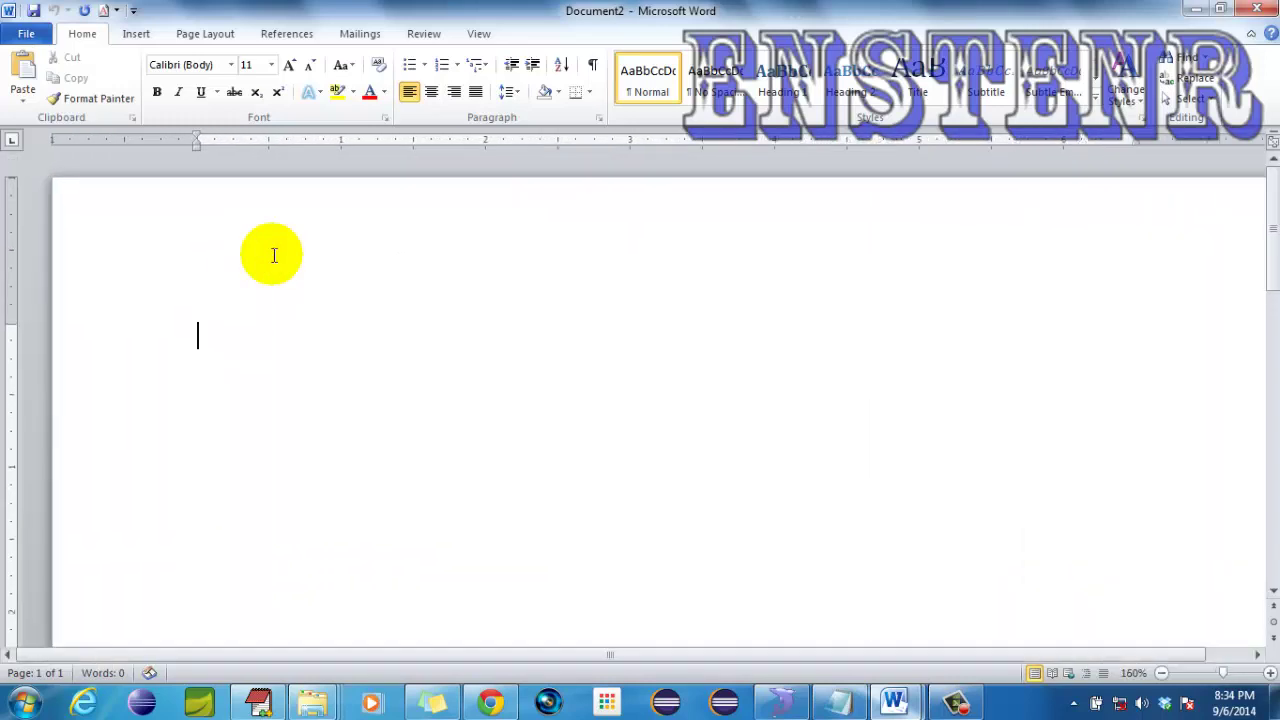
scroll(240, 260, "down", 1, "ctrl")
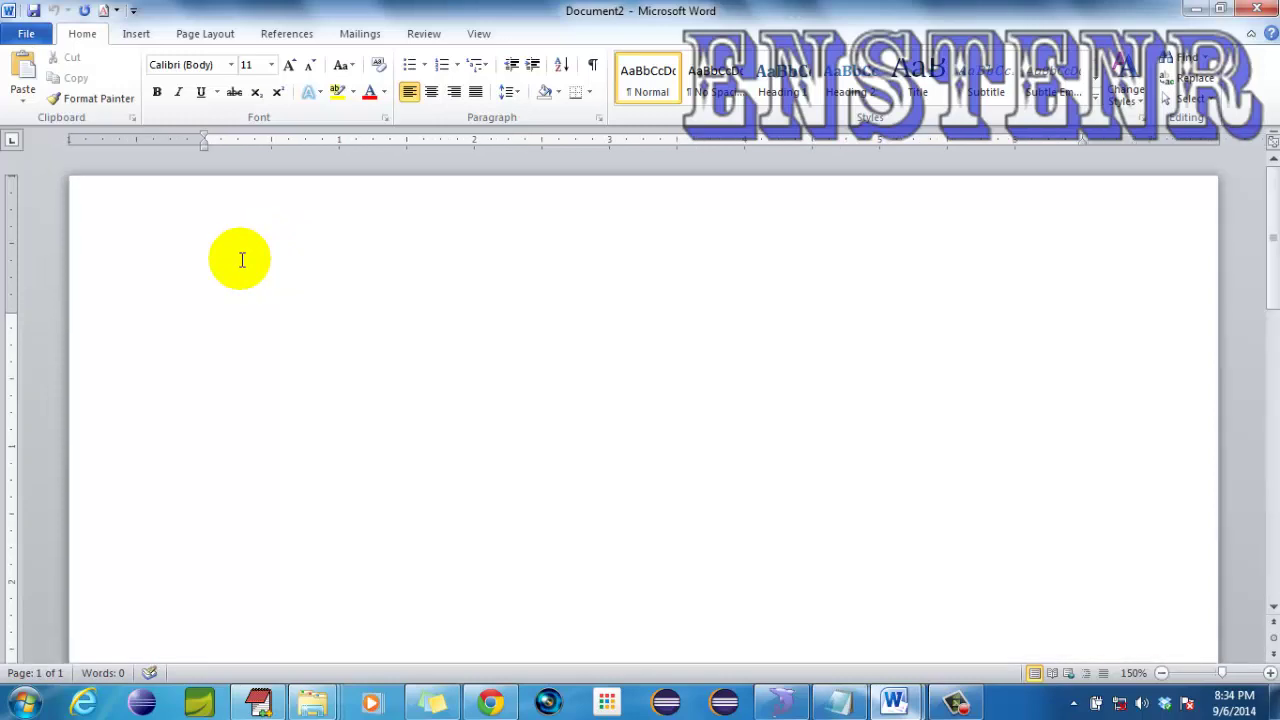
type("This si")
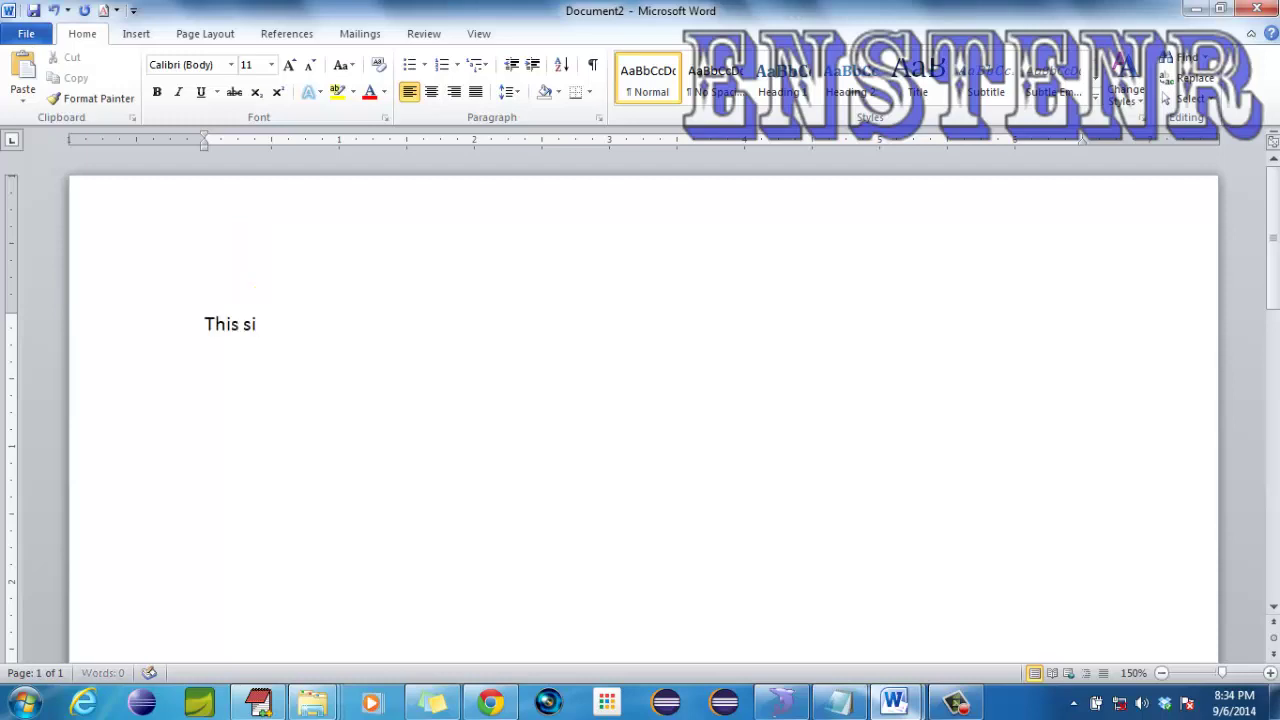
type(" a")
key("BackSpace")
key("BackSpace")
key("BackSpace")
type("is ")
type("a sample page")
Step: Copy the sample line and paste it until five identical lines fill the page
key("ctrl+a")
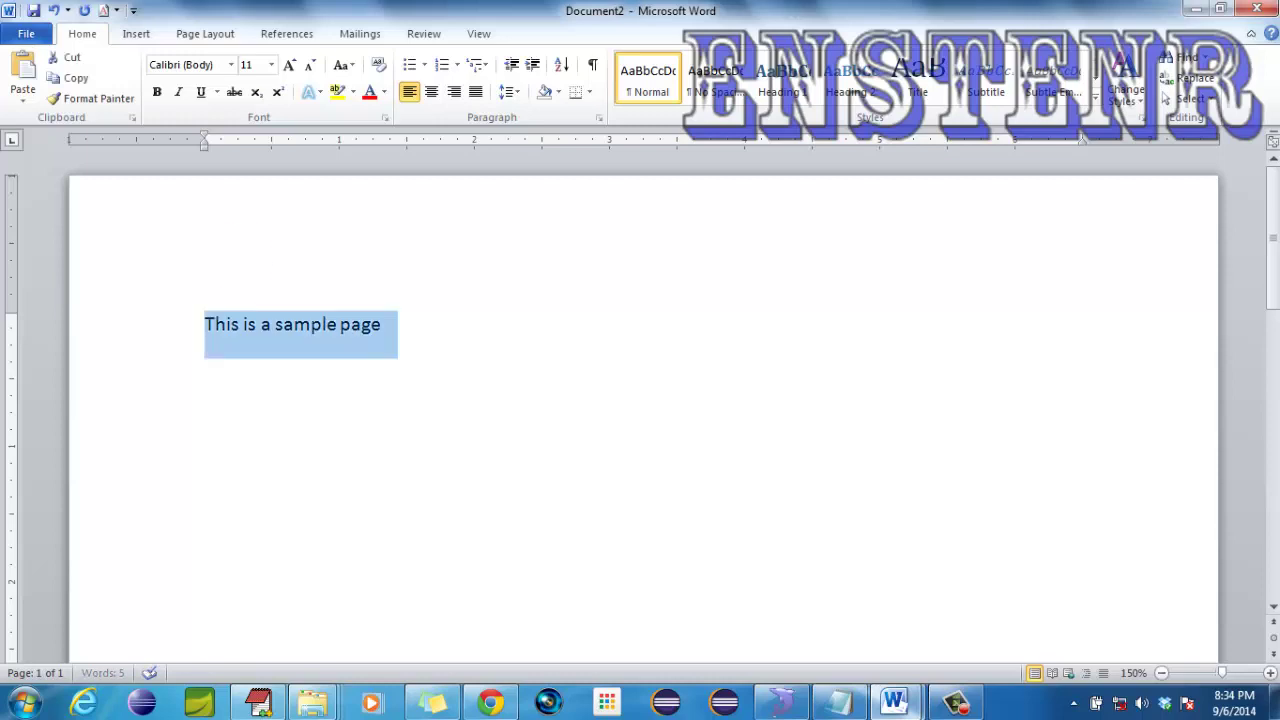
key("ctrl+c")
key("ctrl+v")
key("ctrl+v")
key("ctrl+v")
key("ctrl+v")
key("ctrl+v")
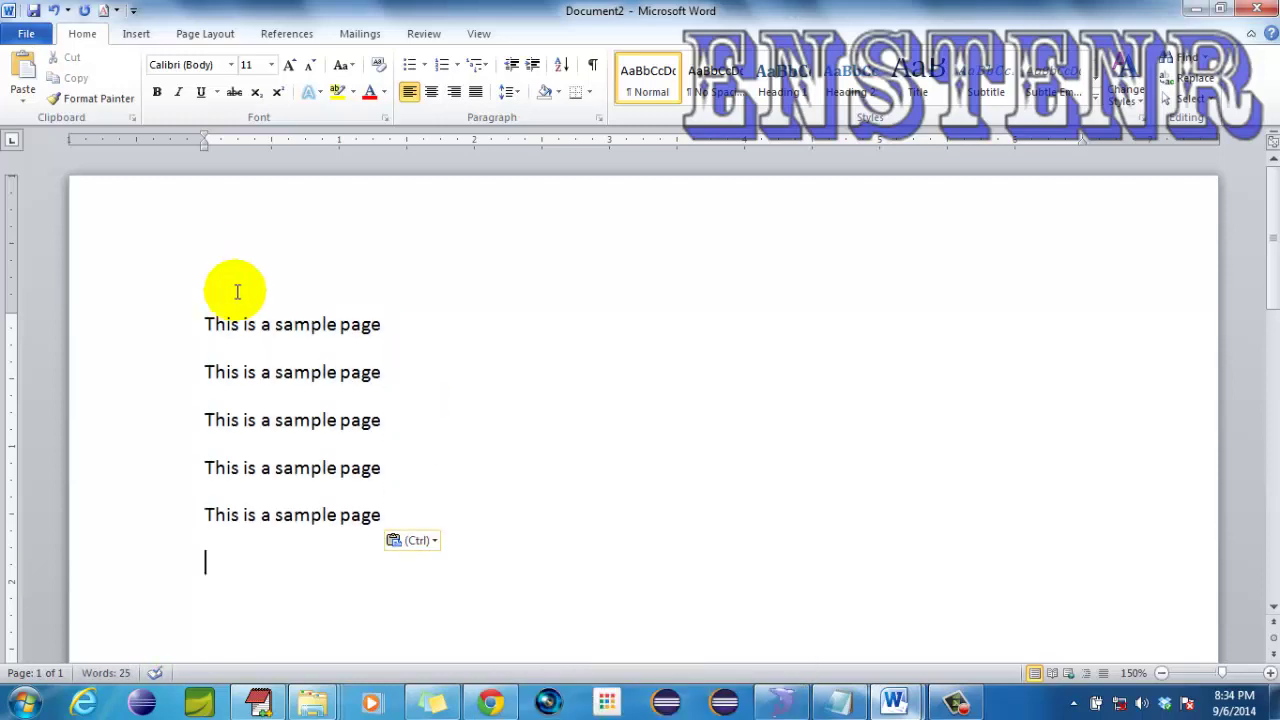
scroll(423, 343, "down", 2, "ctrl")
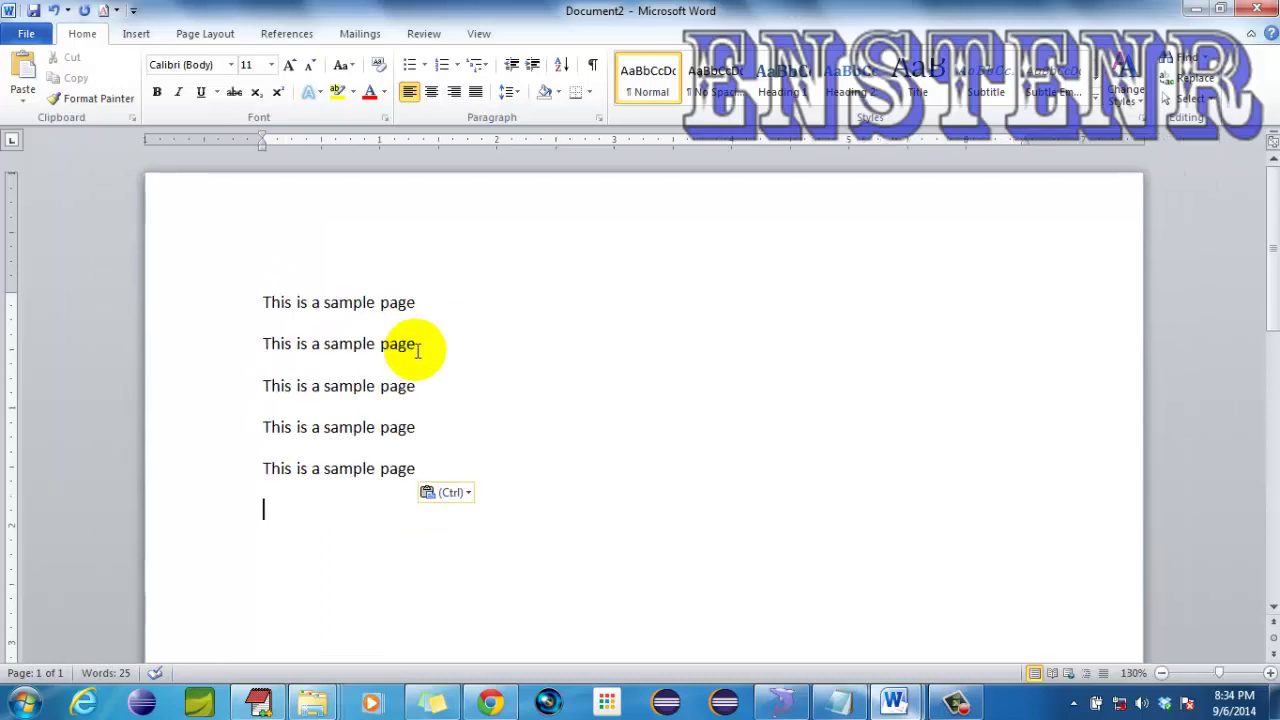
scroll(443, 343, "down", 3, "ctrl")
scroll(418, 350, "down", 1, "ctrl")
scroll(418, 350, "down", 1, "ctrl")
scroll(405, 357, "down", 2, "ctrl")
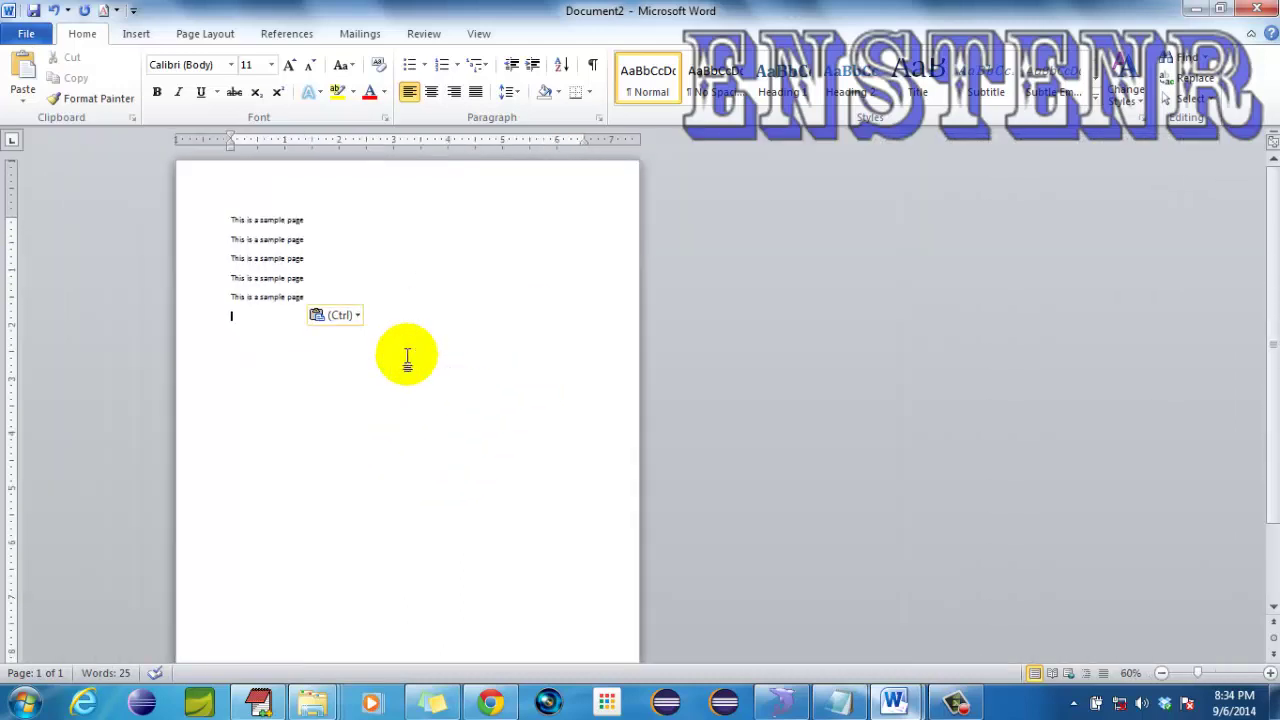
scroll(318, 384, "down", 1, "ctrl")
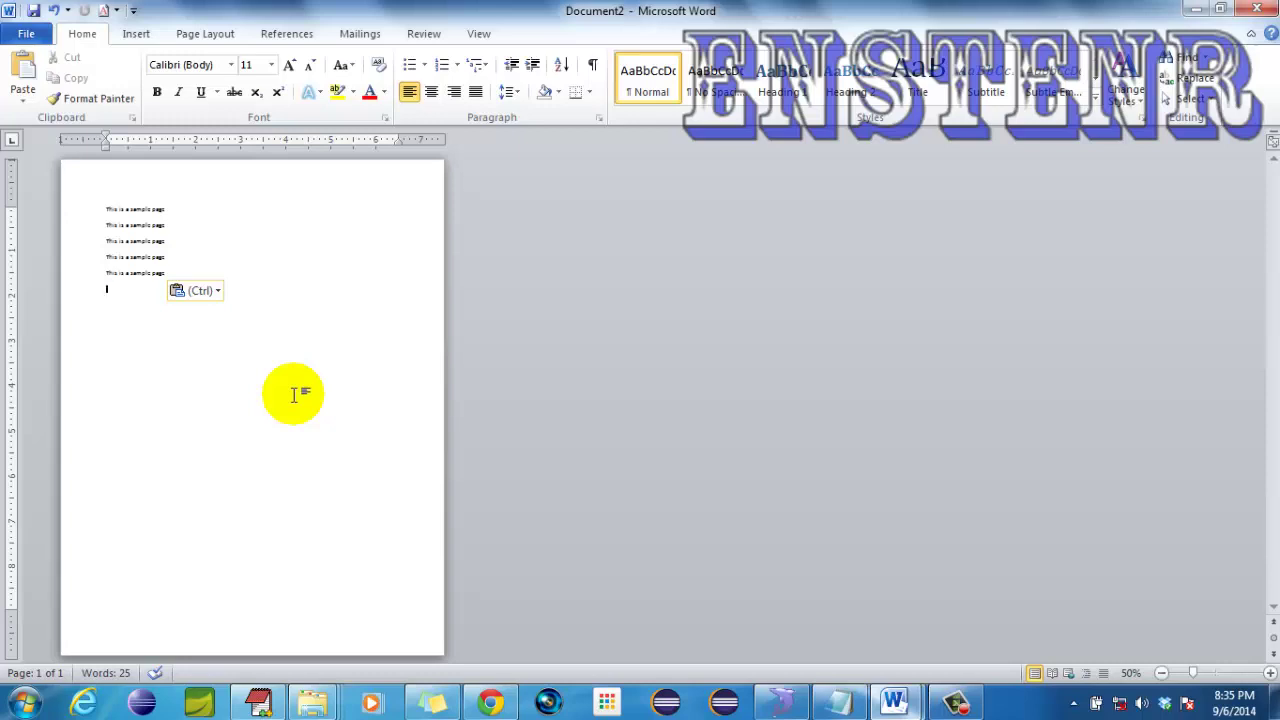
scroll(295, 395, "up", 5)
scroll(295, 395, "up", 5)
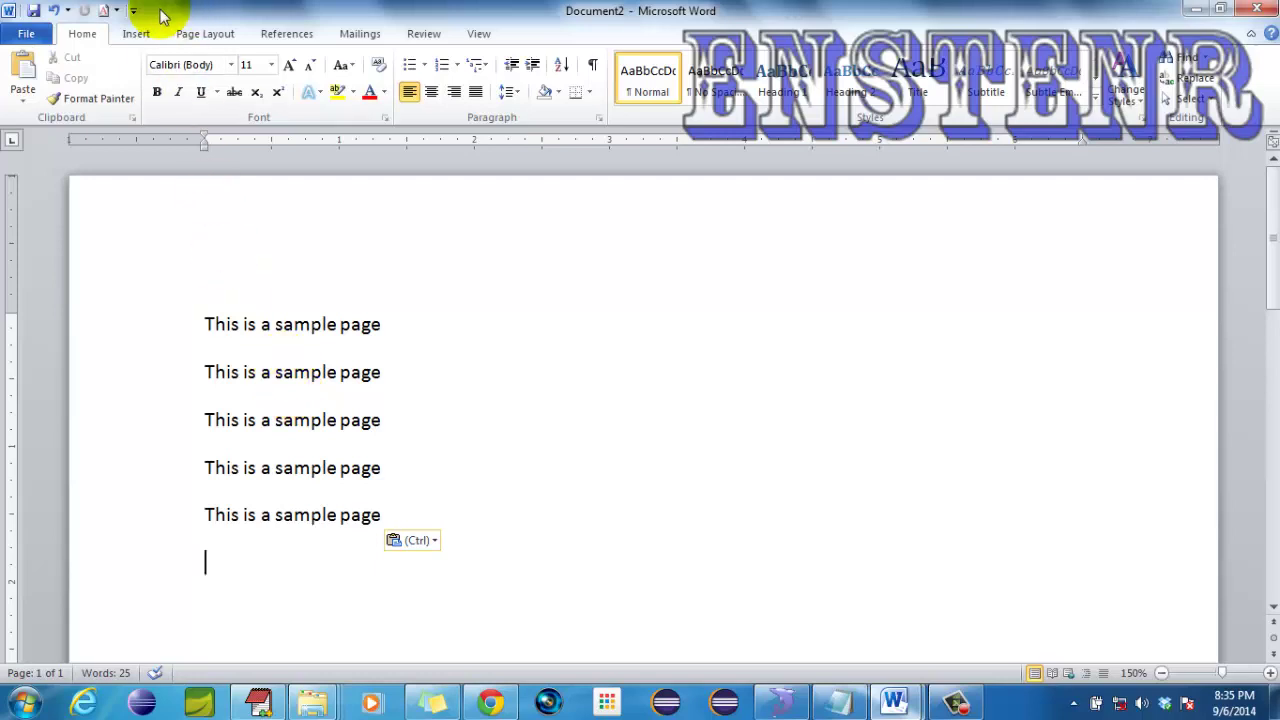
Step: Browse the Page Layout Watermark gallery through the CONFIDENTIAL, DRAFT, SAMPLE and URGENT presets
left_click(136, 36)
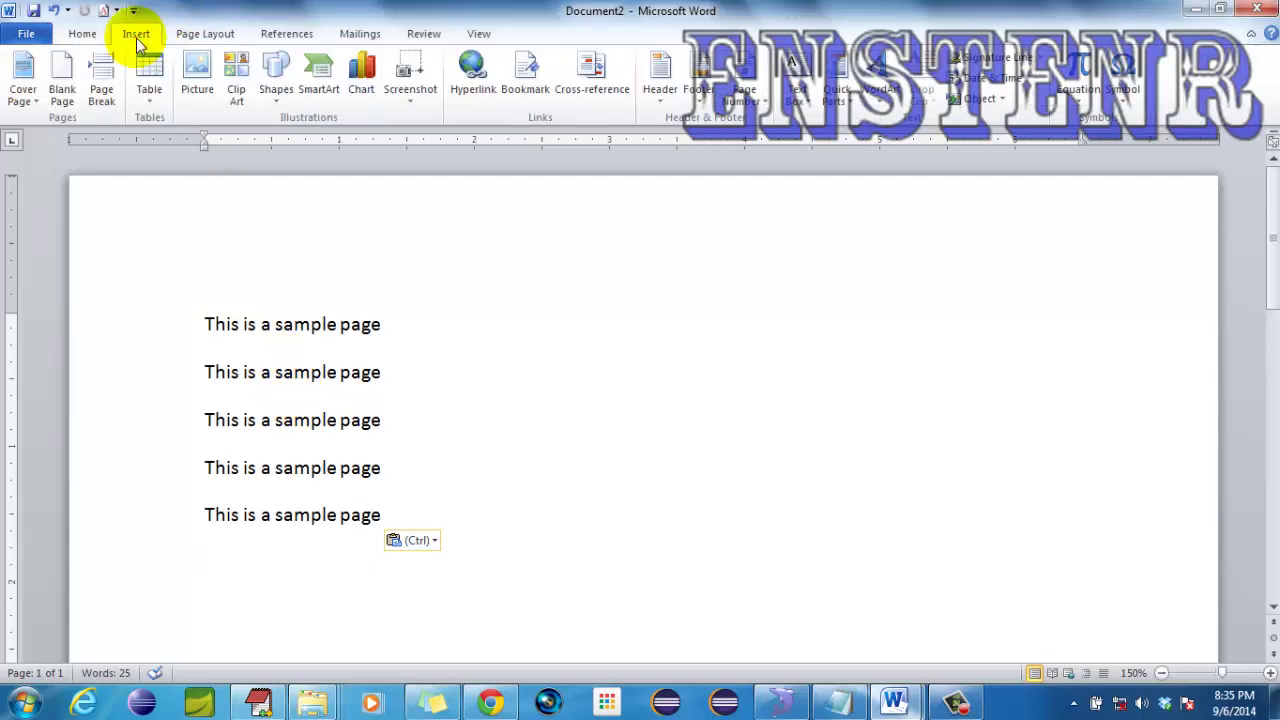
left_click(222, 36)
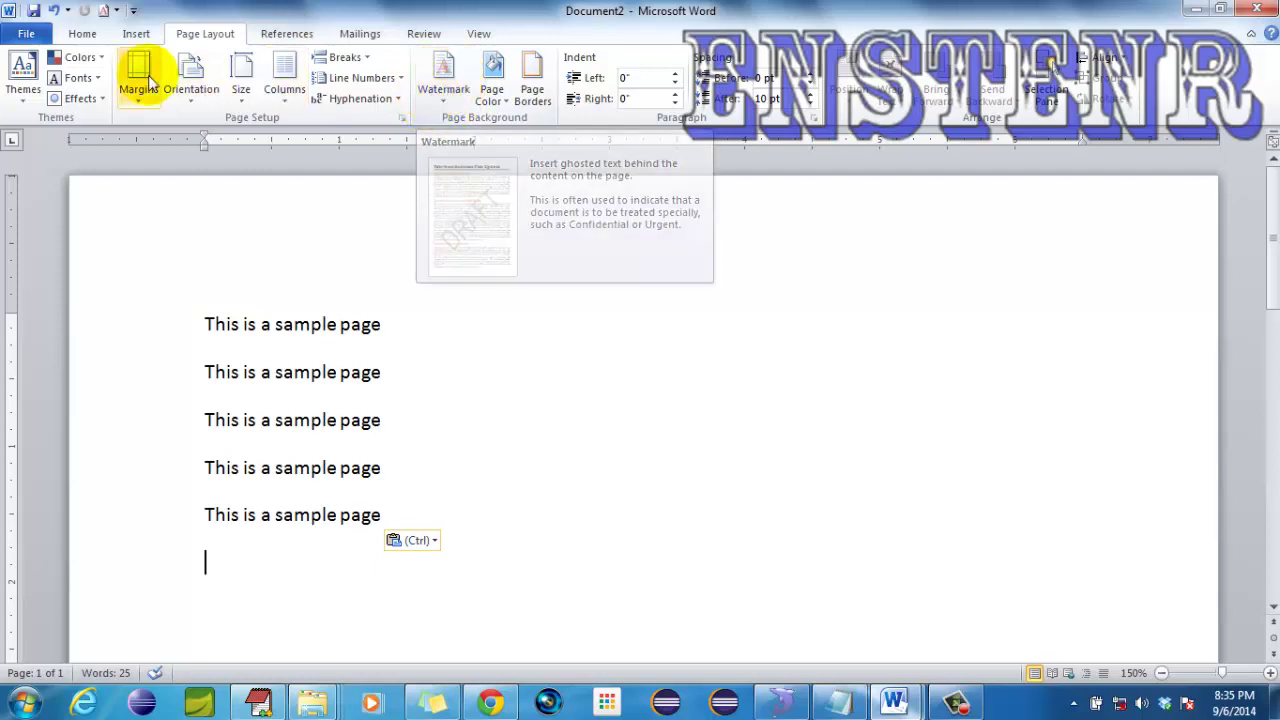
left_click(440, 94)
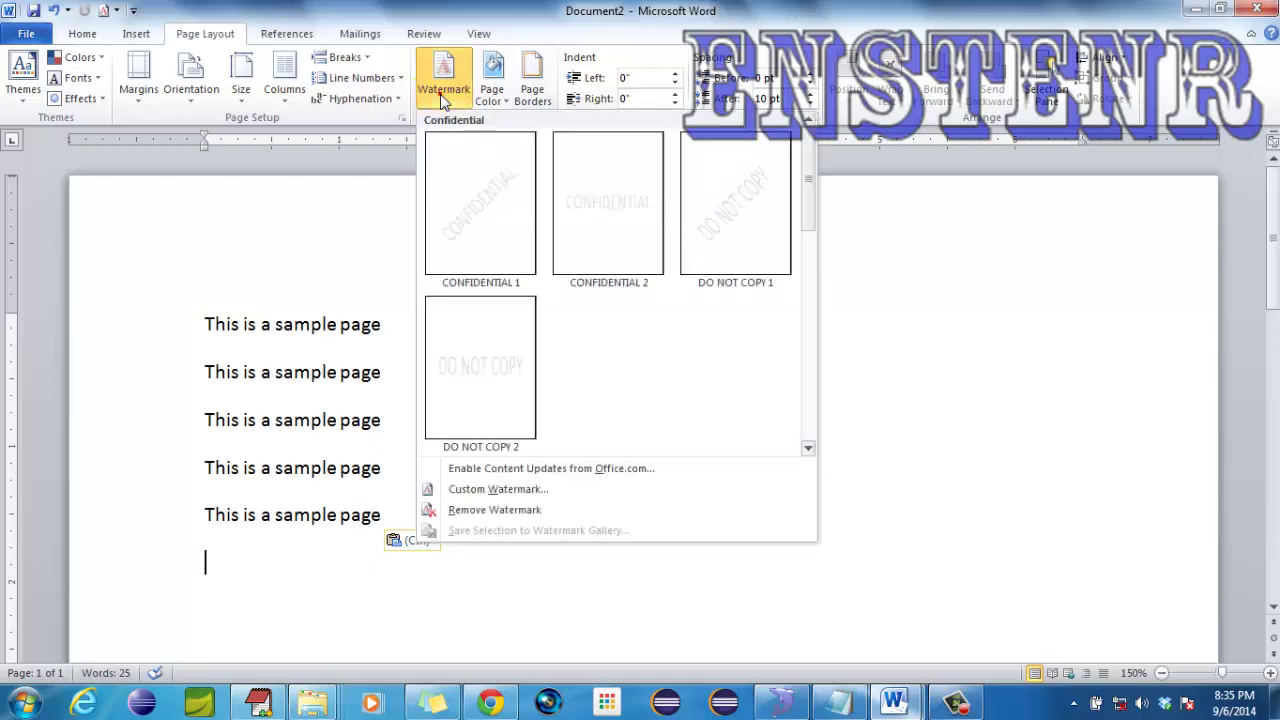
left_click(476, 9)
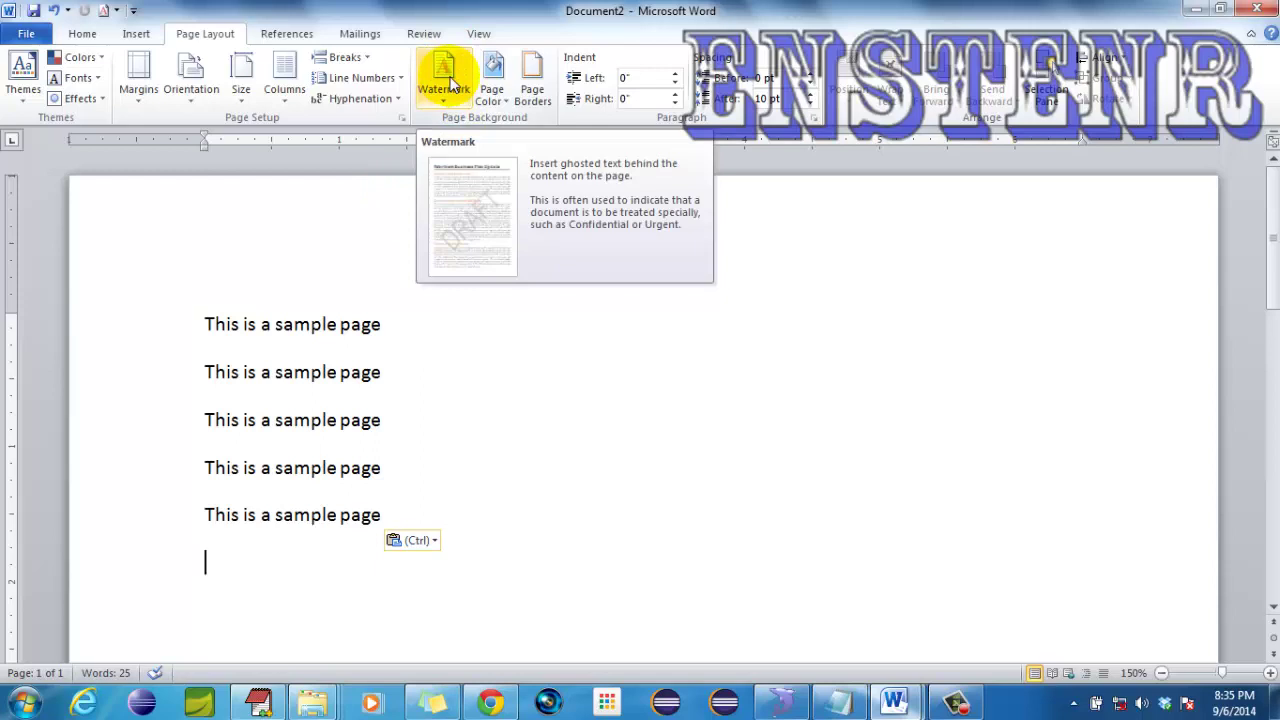
left_click(449, 84)
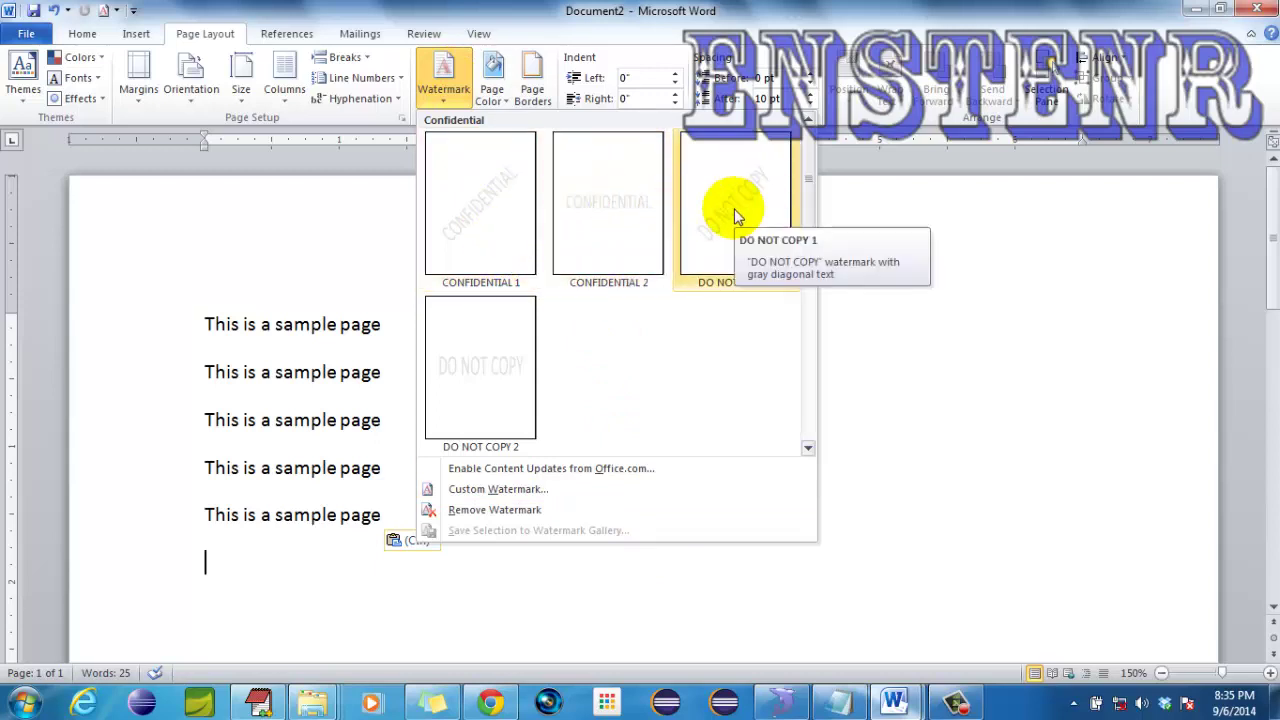
left_click(808, 450)
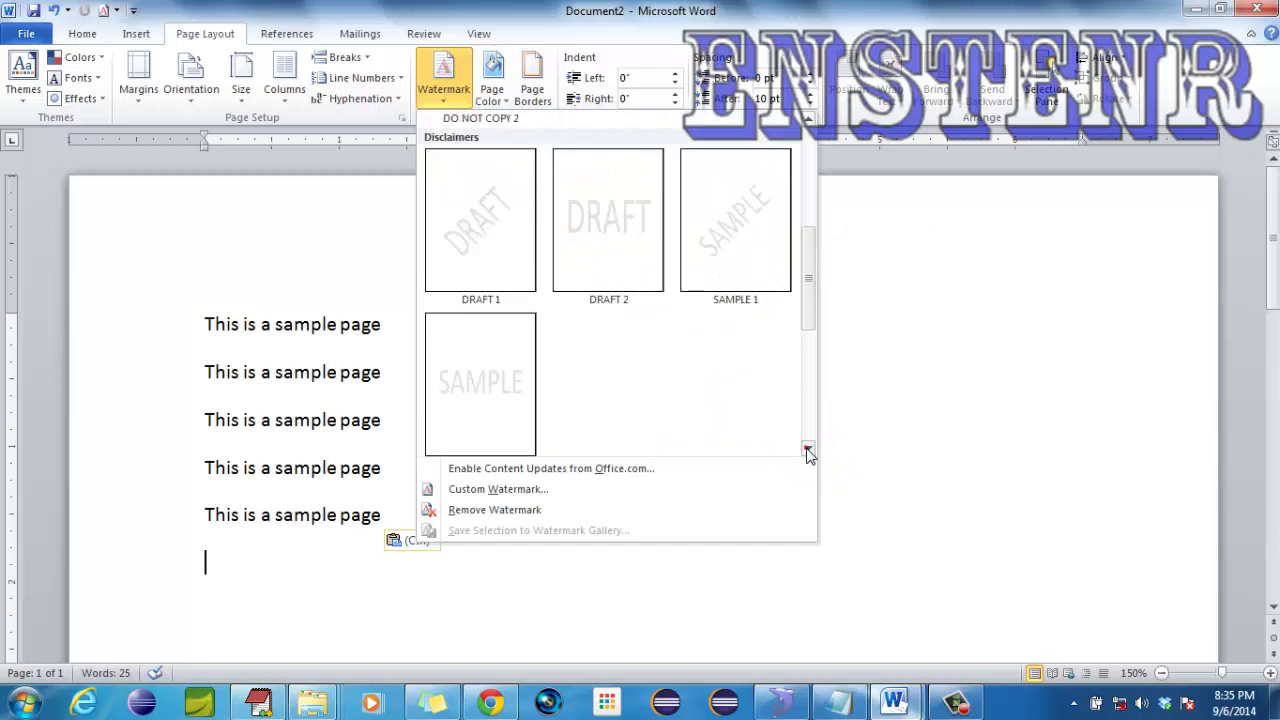
left_click(808, 450)
left_click(808, 450)
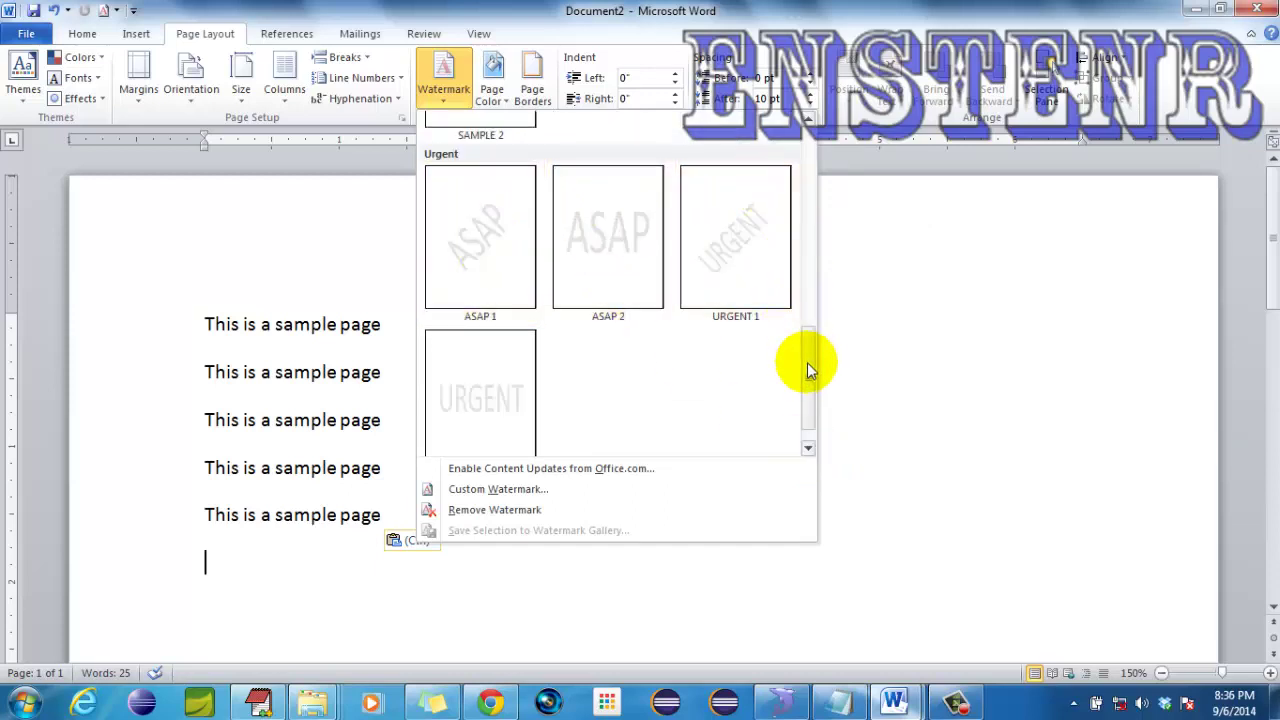
left_click_drag(807, 362, 797, 157)
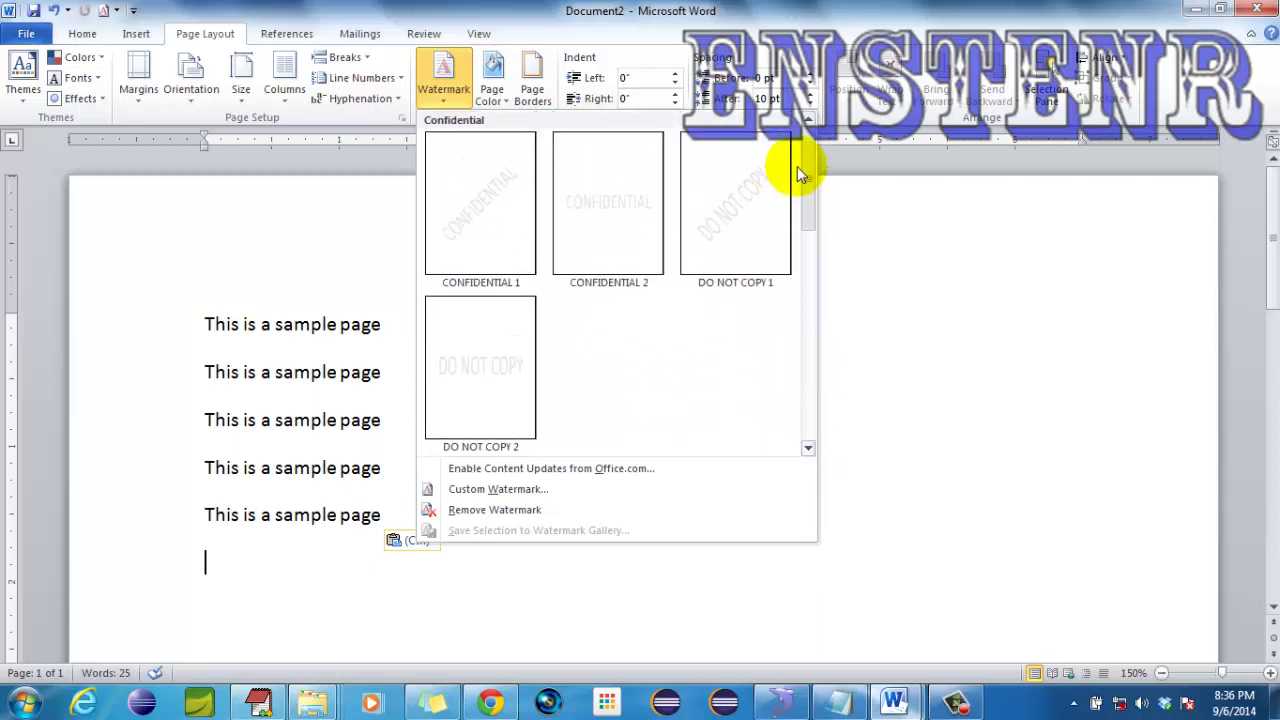
left_click(502, 198)
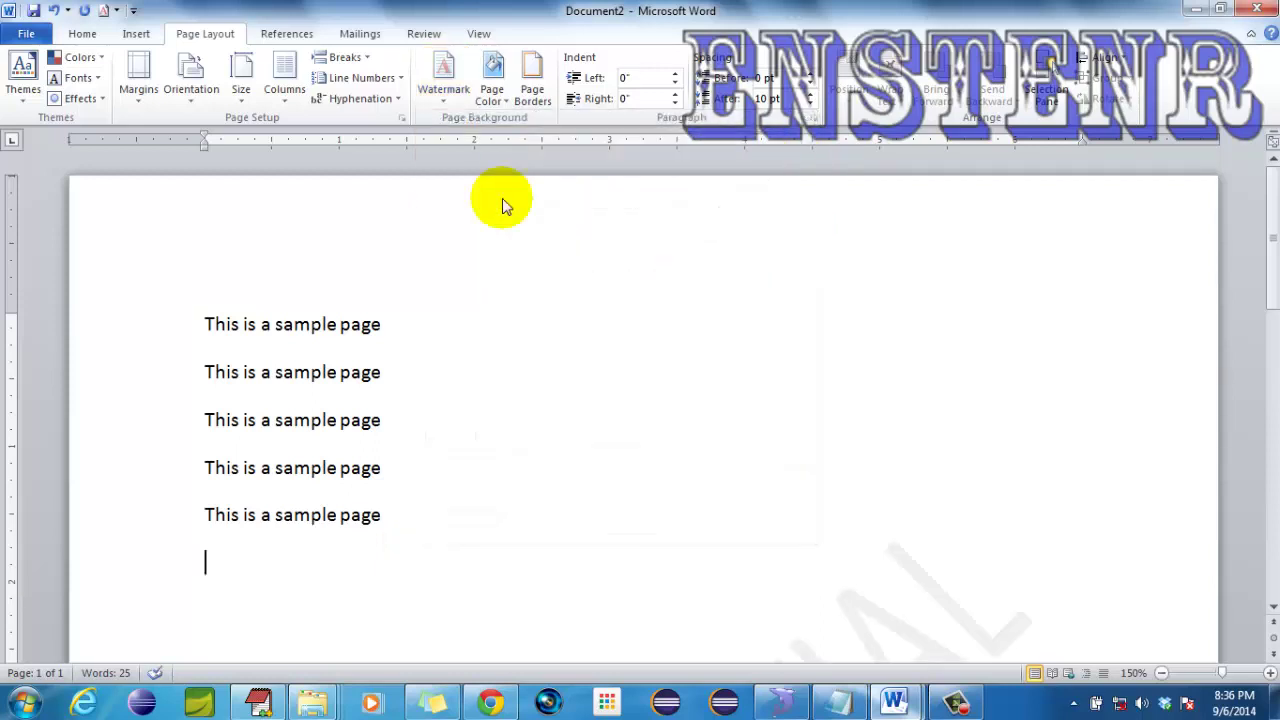
scroll(765, 375, "down", 8, "ctrl")
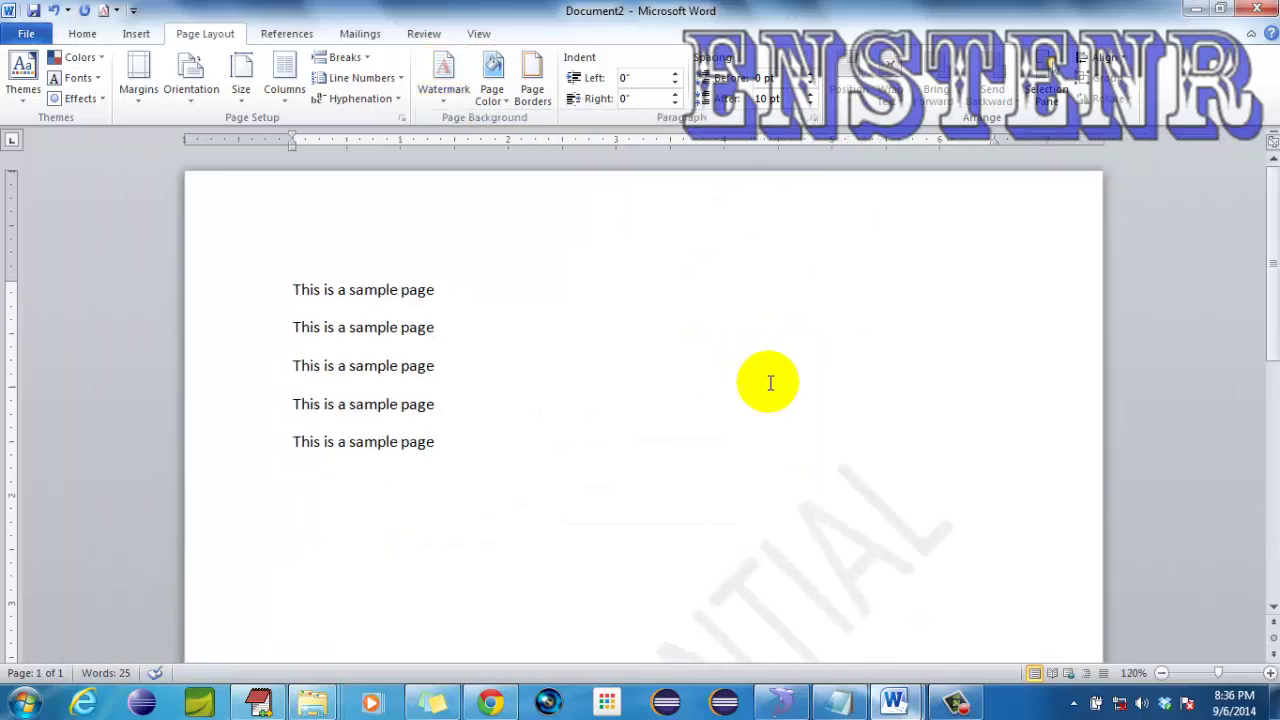
scroll(707, 398, "down", 1, "ctrl")
scroll(546, 420, "down", 2, "ctrl")
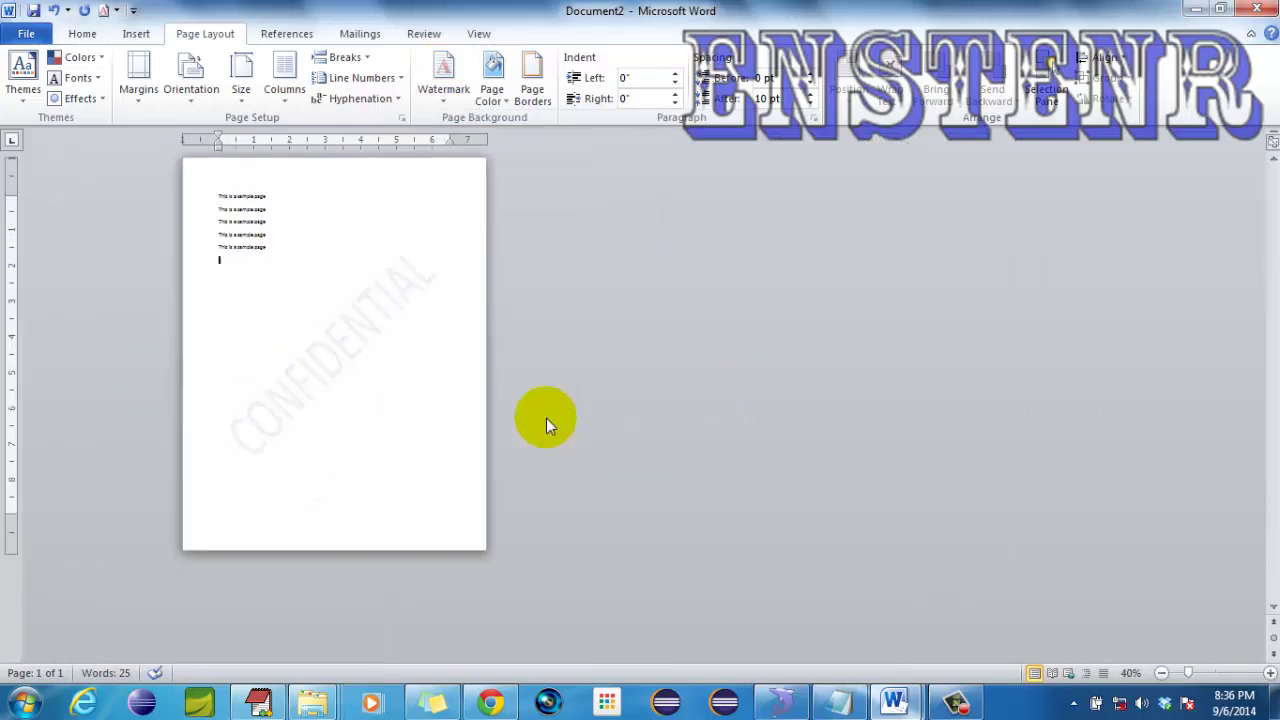
scroll(546, 418, "up", 1, "ctrl")
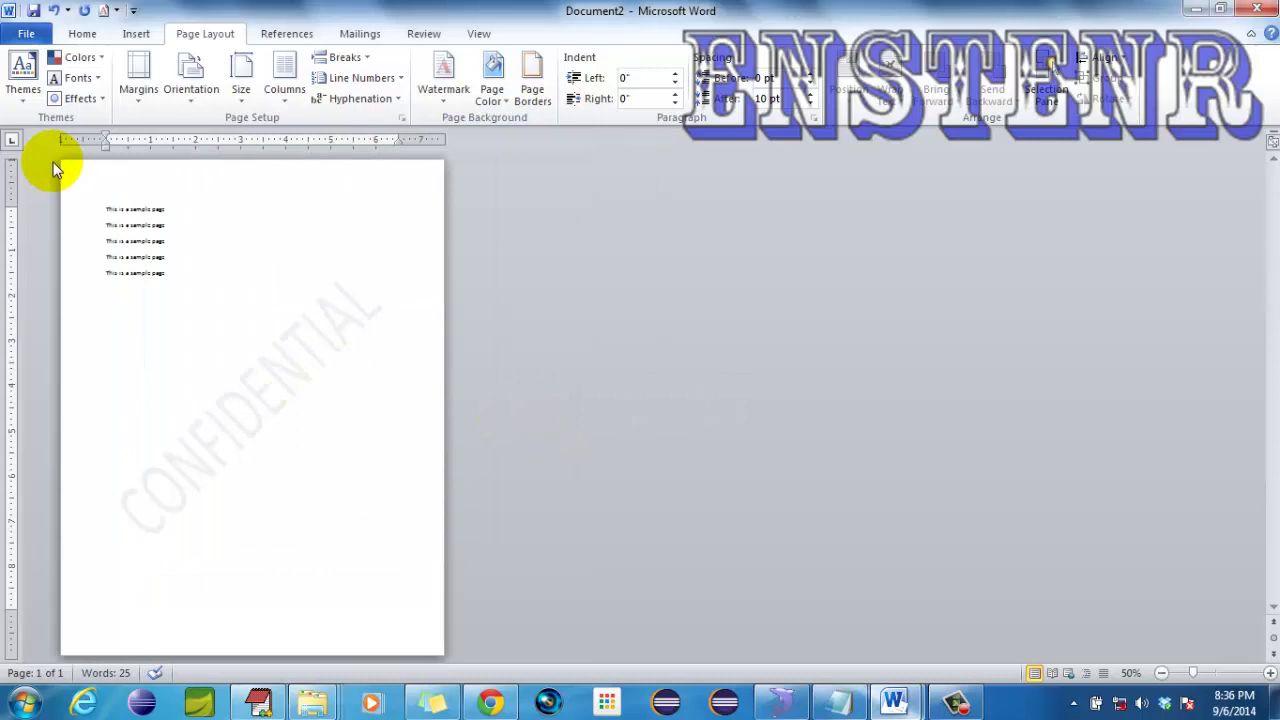
scroll(53, 162, "up", 6, "ctrl")
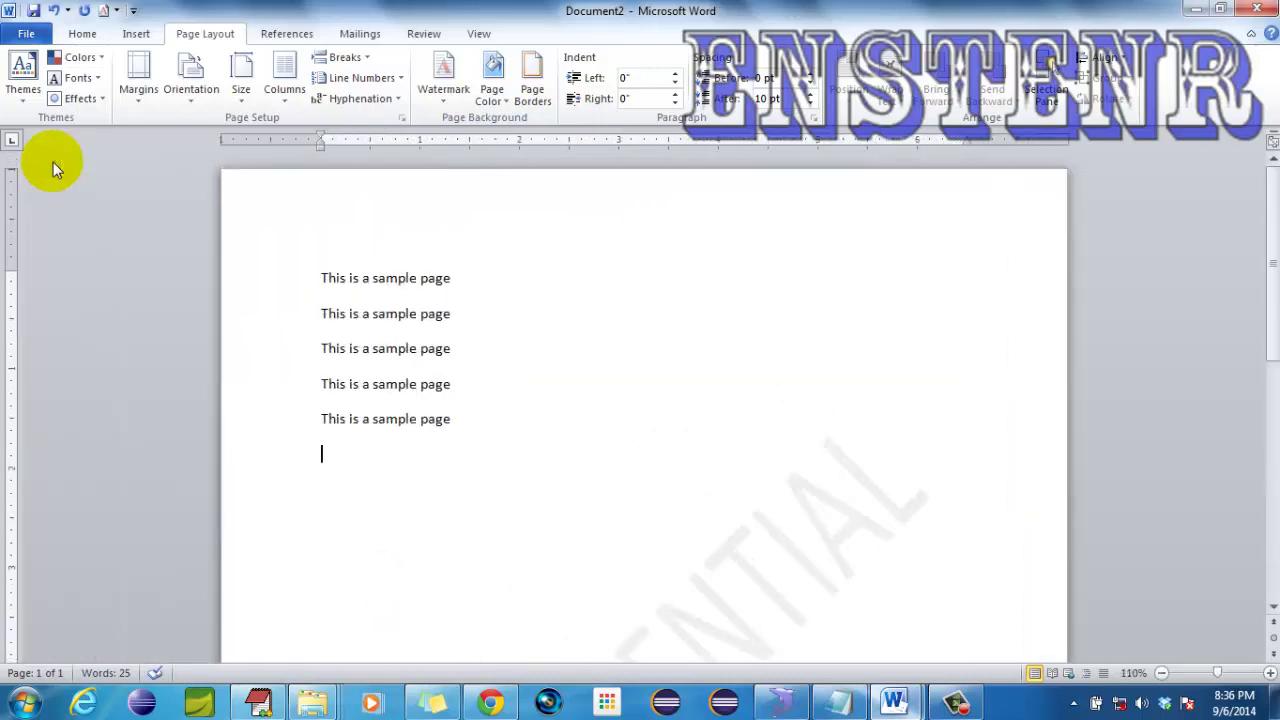
scroll(53, 162, "up", 2, "ctrl")
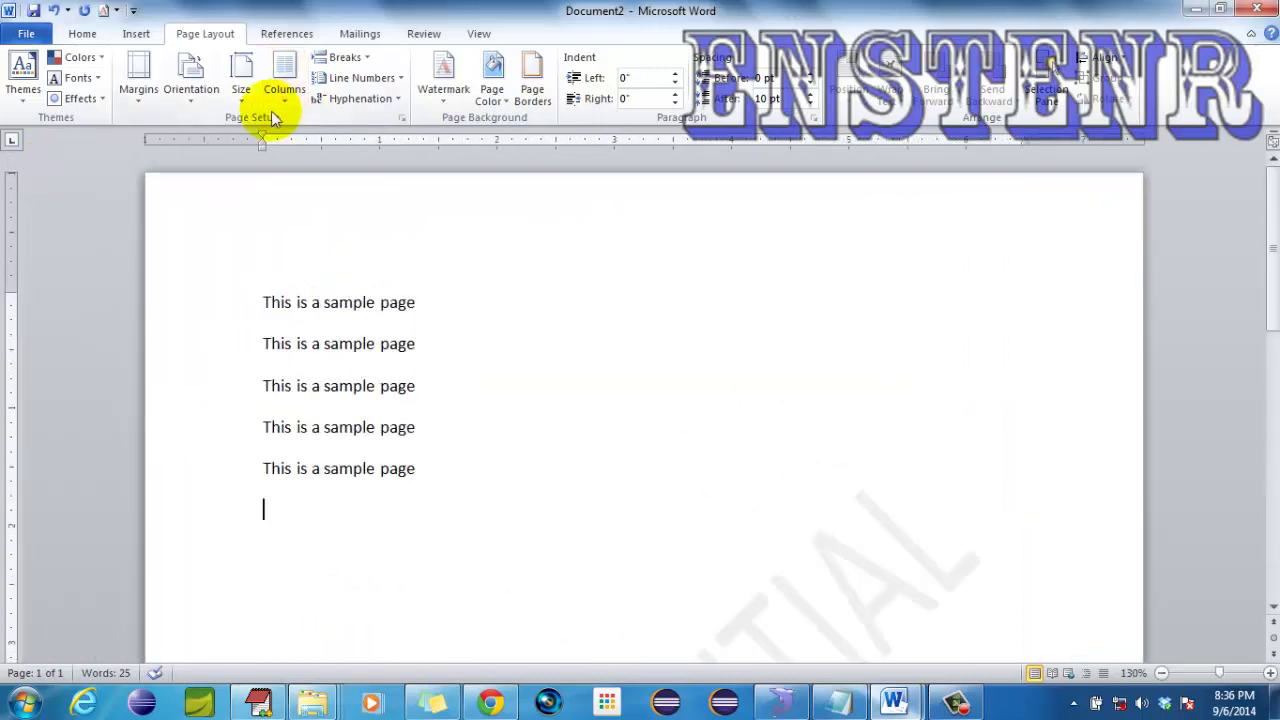
Step: In the custom watermark settings, replace CONFIDENTIAL with the text 'My water mark'
left_click(440, 92)
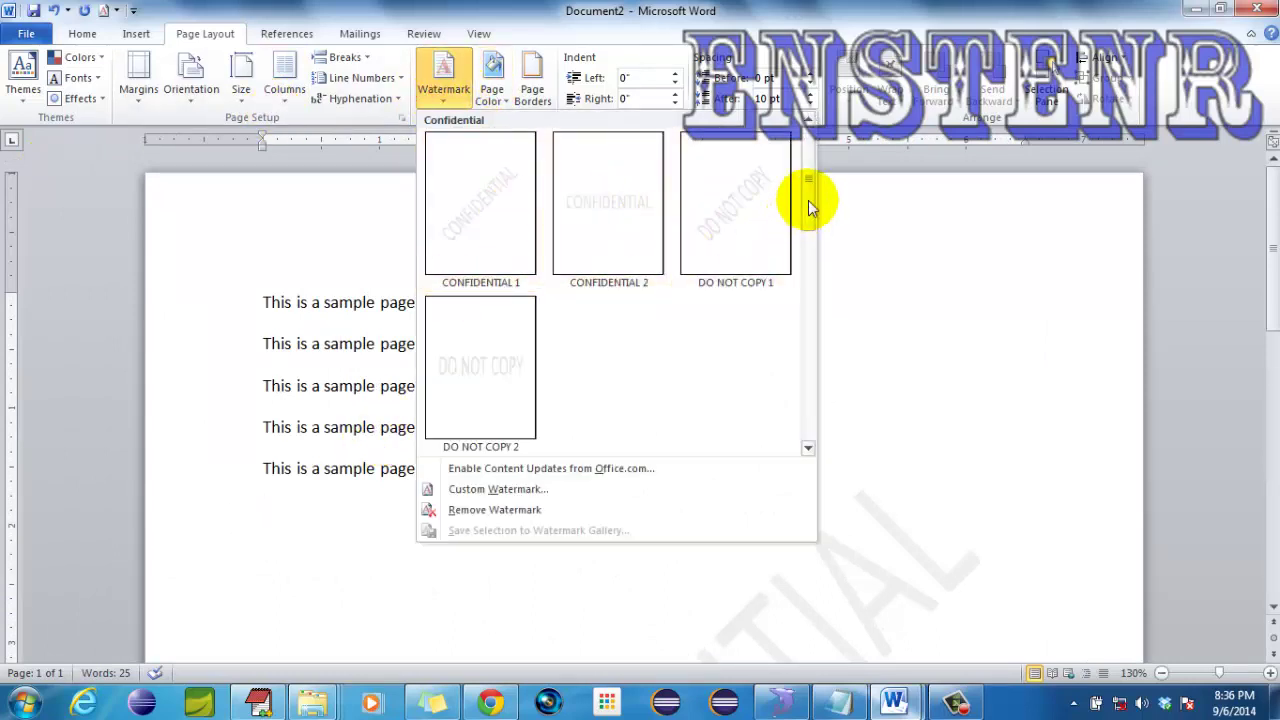
mouse_move(808, 200)
left_mouse_down()
mouse_move(806, 360)
mouse_move(785, 408)
left_mouse_up()
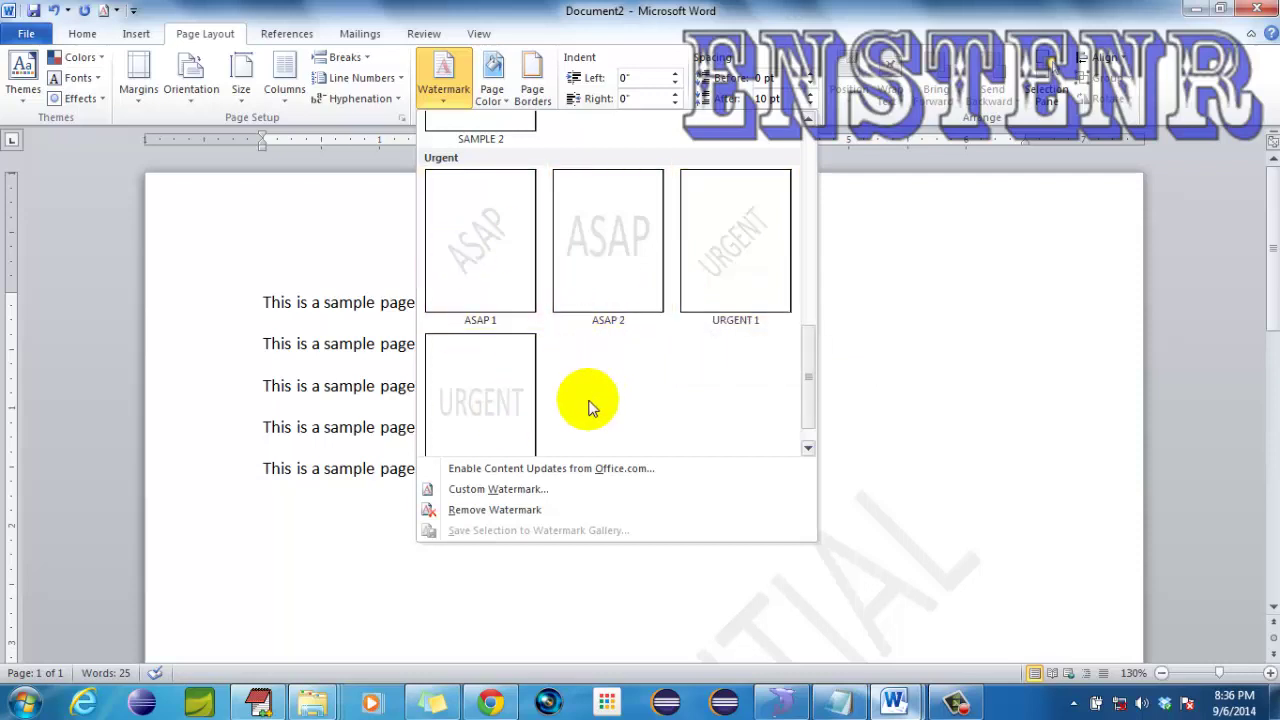
left_click(506, 490)
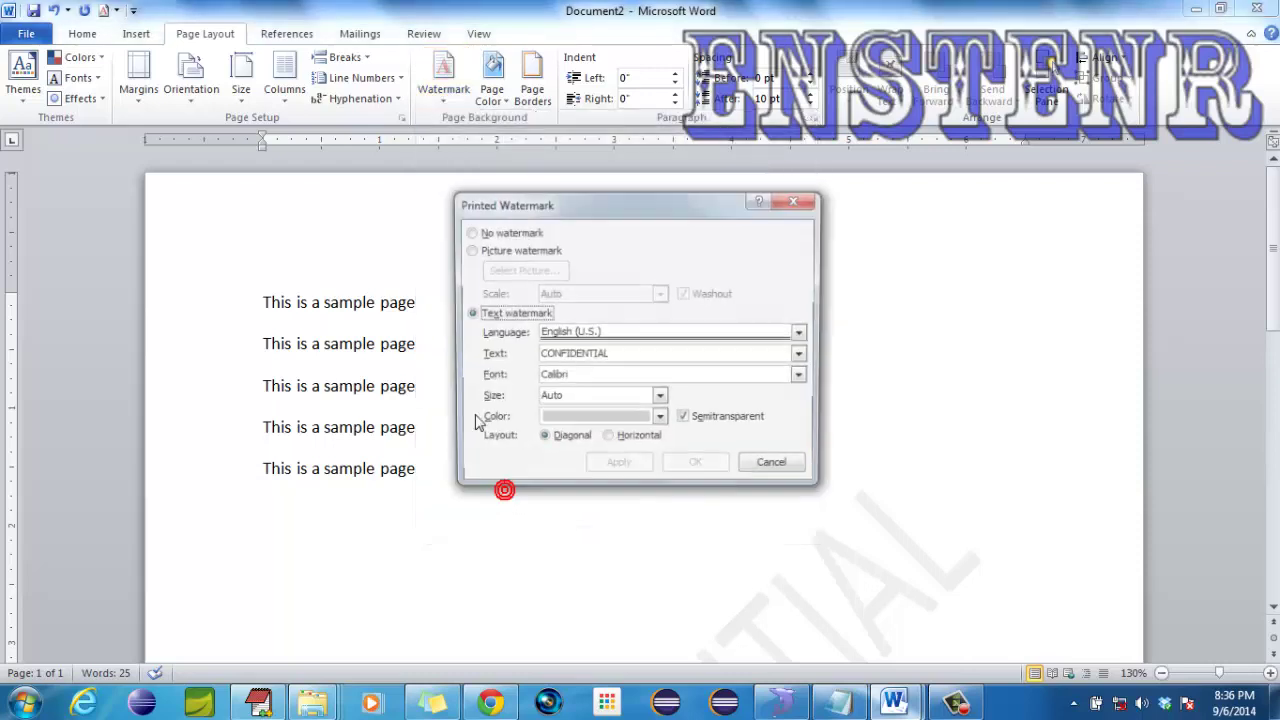
double_click(630, 356)
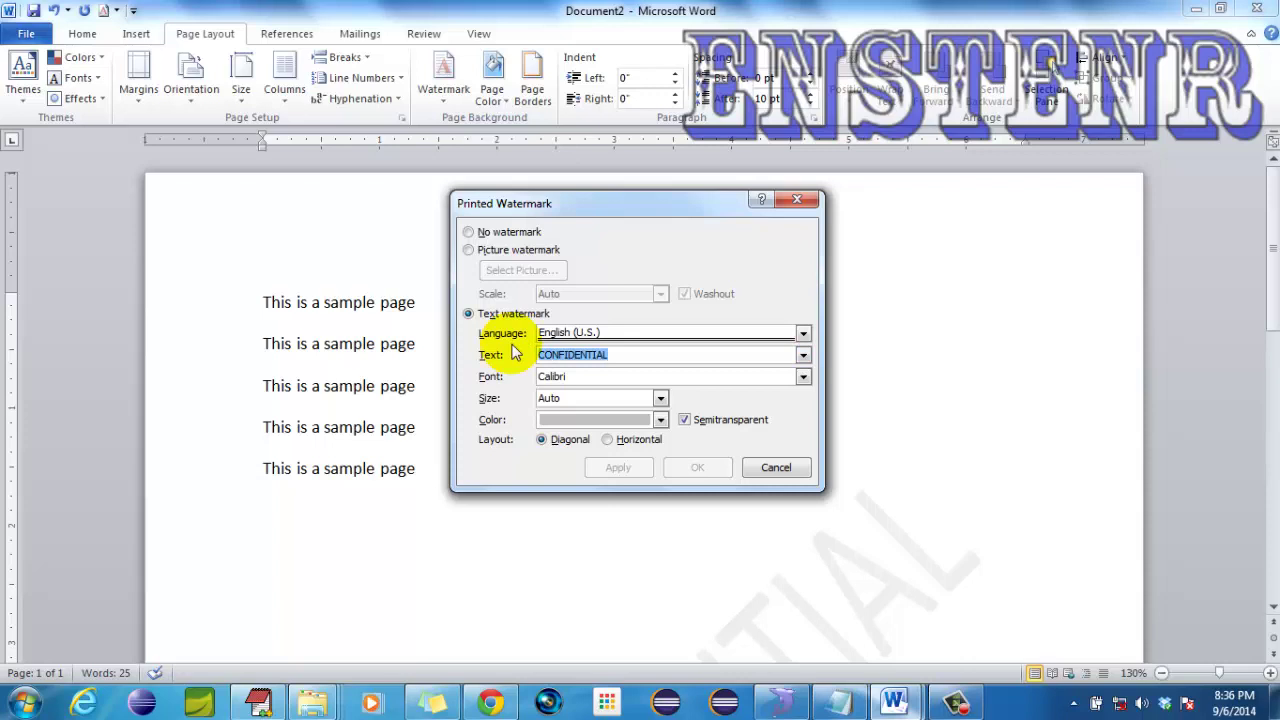
type("My water mark")
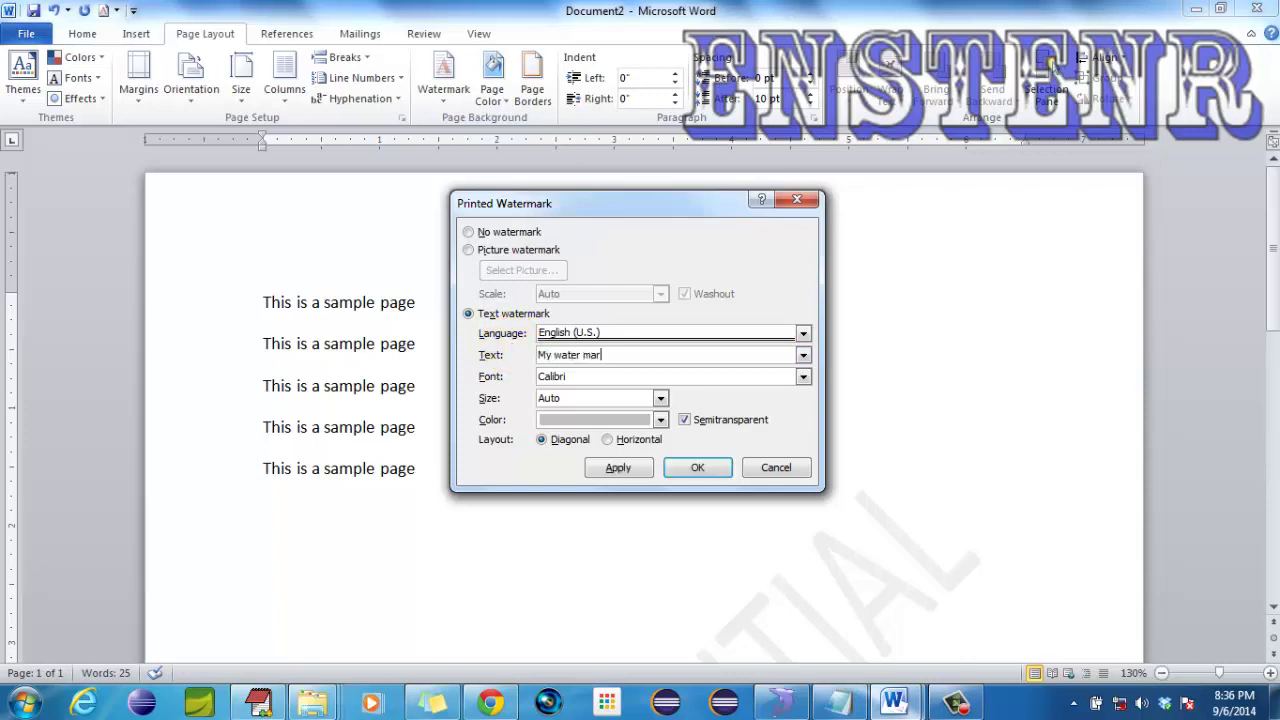
Step: Make the watermark Californian FB, size 44, light blue, and apply it
left_click(803, 377)
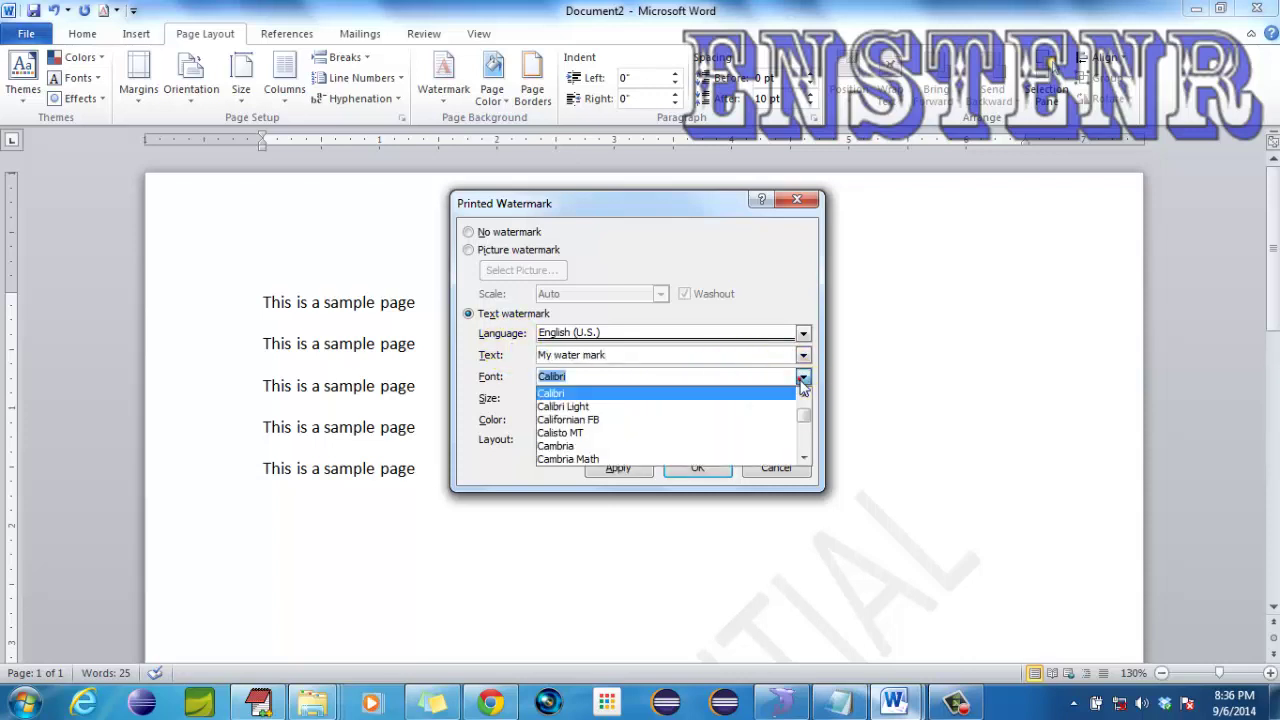
left_click(670, 421)
left_click(660, 398)
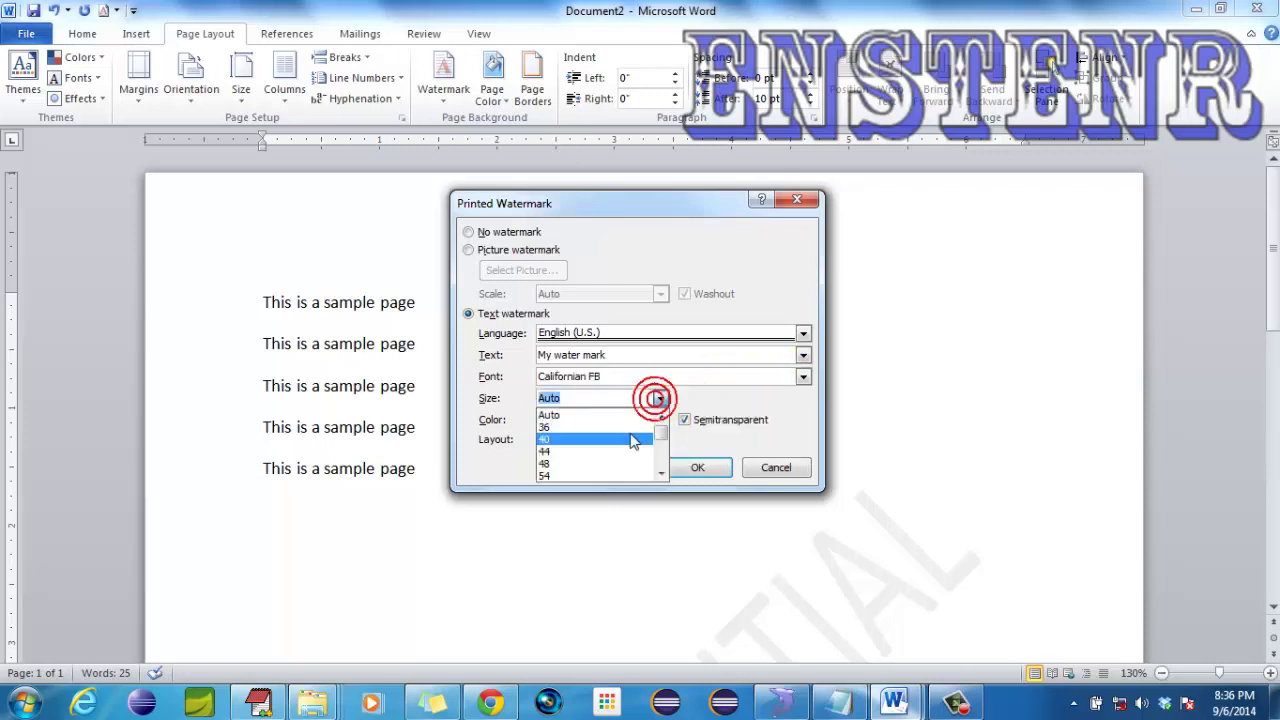
left_click(632, 452)
left_click(660, 420)
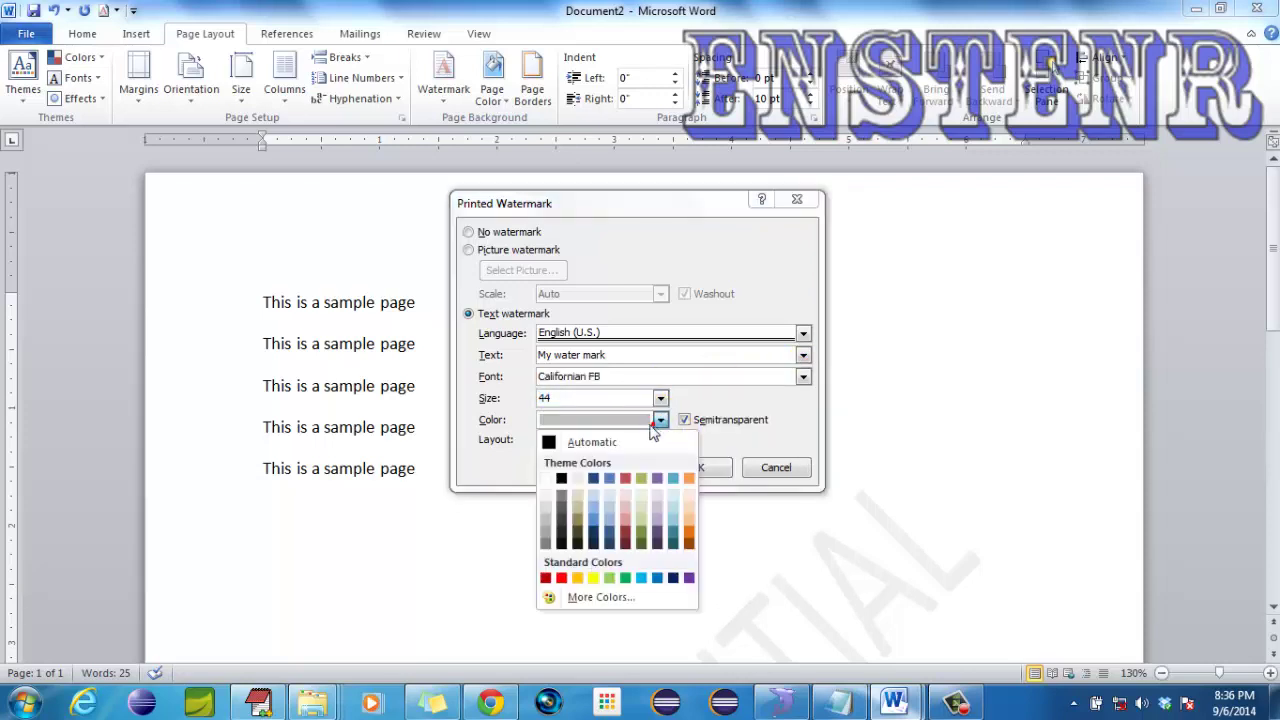
left_click(592, 510)
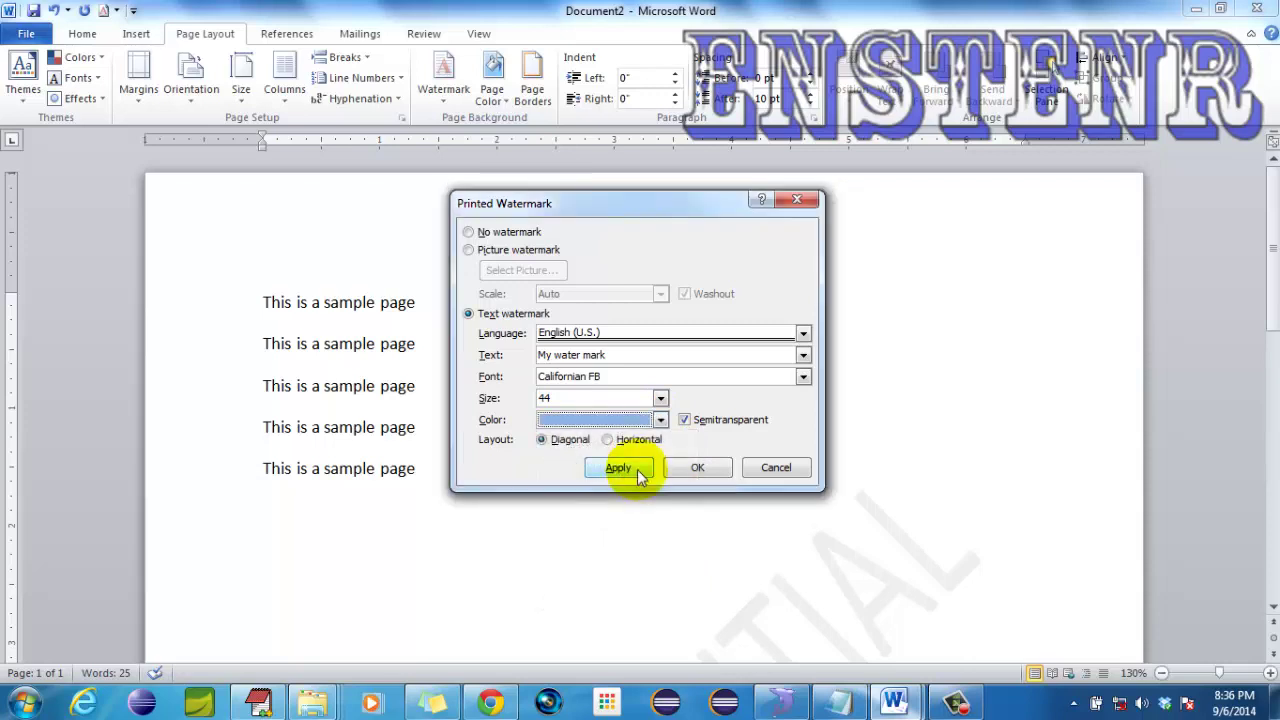
left_click(638, 470)
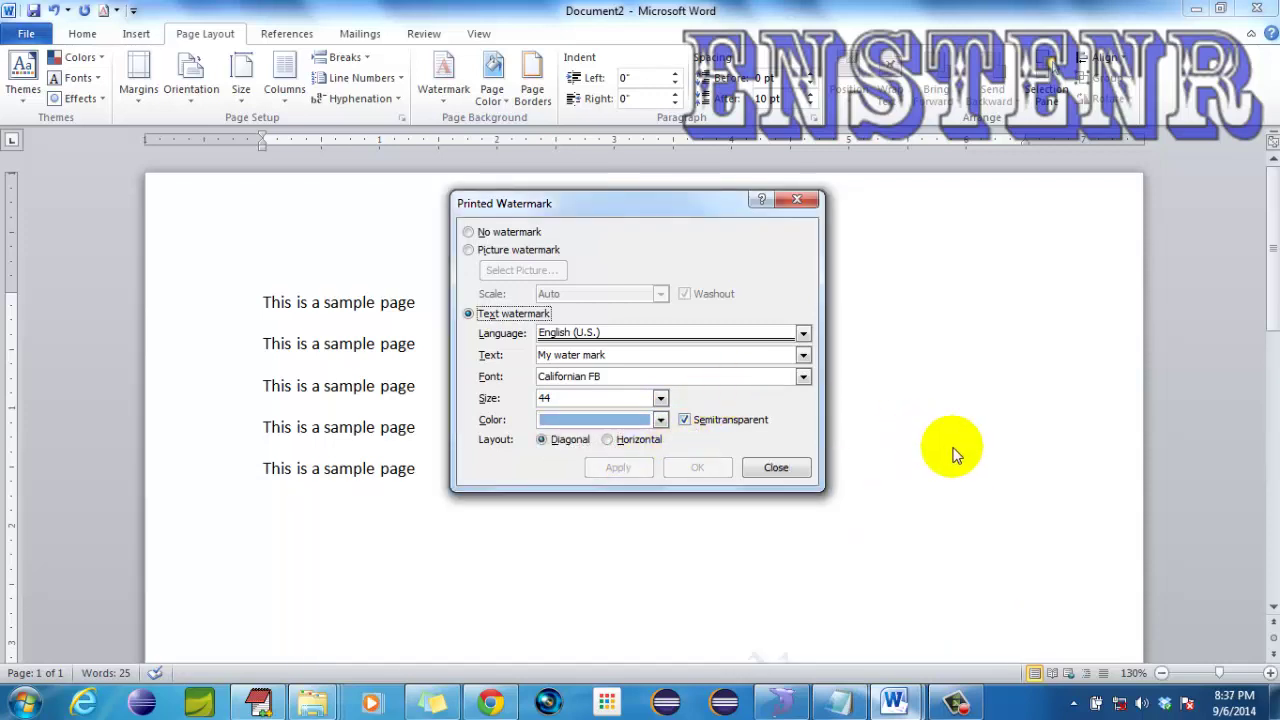
left_click(775, 468)
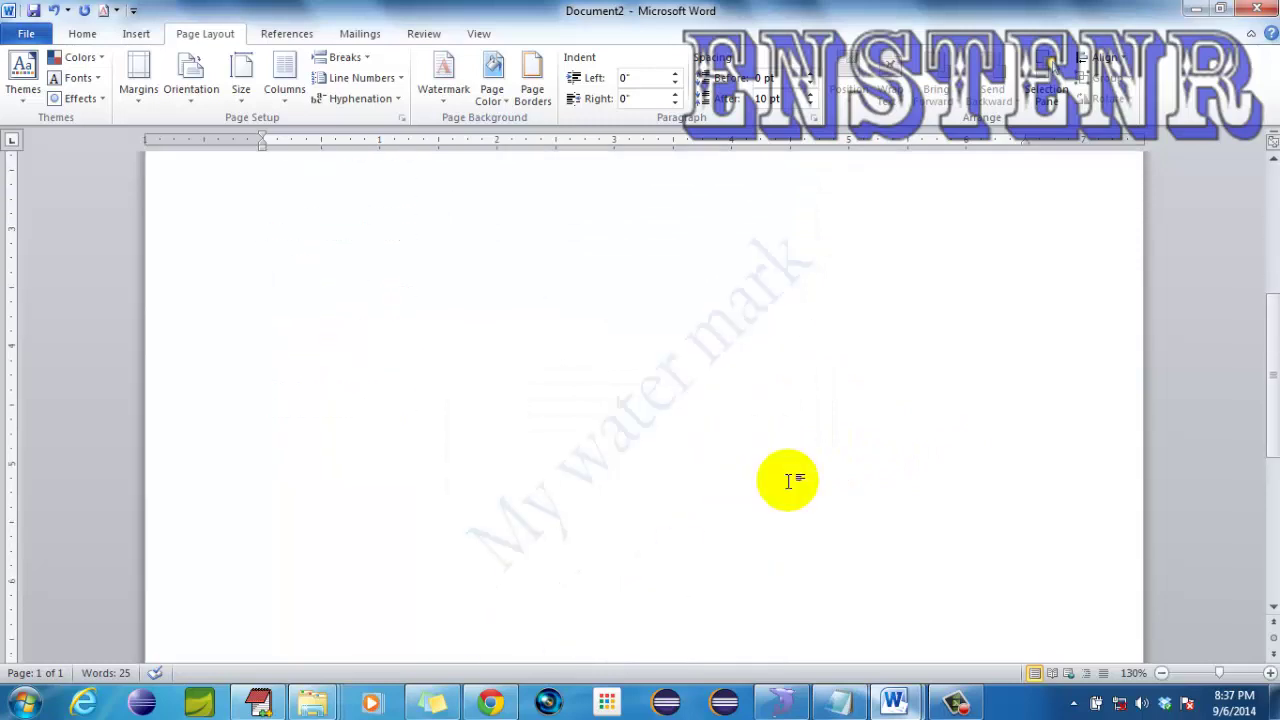
scroll(788, 480, "down", 1)
scroll(788, 480, "down", 1)
scroll(788, 480, "down", 2)
scroll(788, 480, "down", 2)
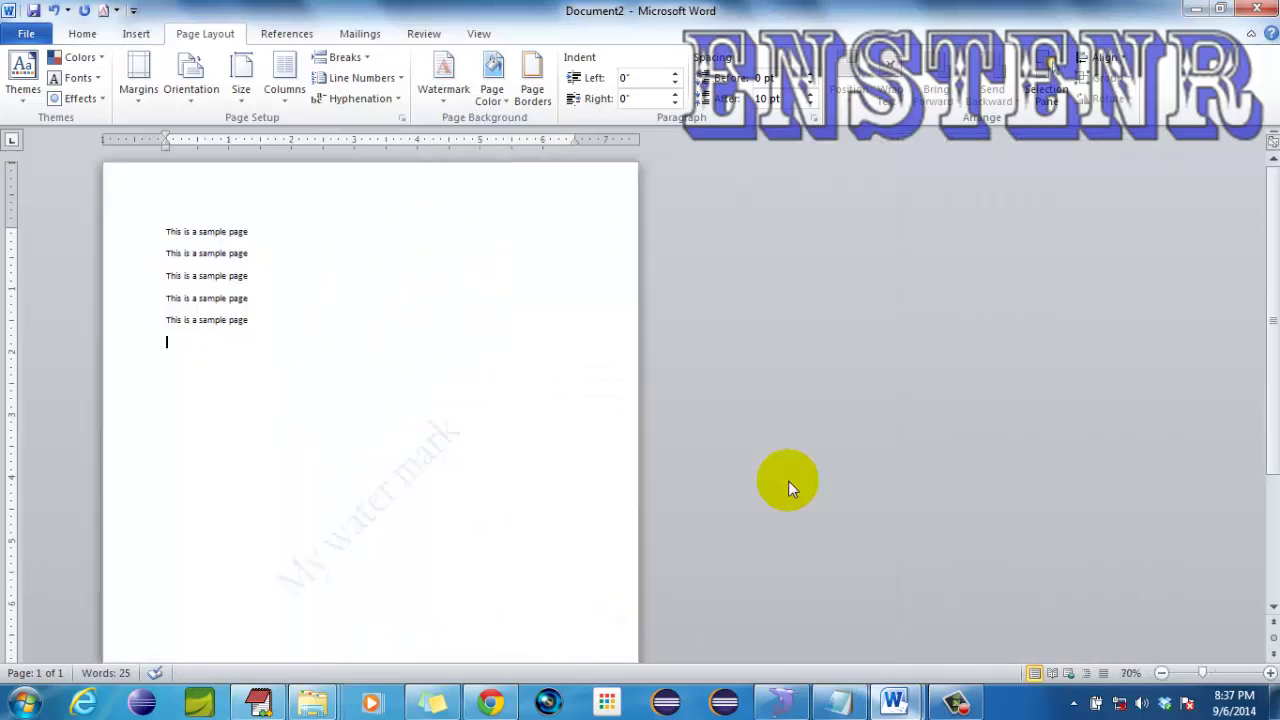
scroll(788, 480, "up", 2)
scroll(788, 480, "up", 3)
scroll(788, 480, "down", 3)
scroll(788, 480, "down", 3)
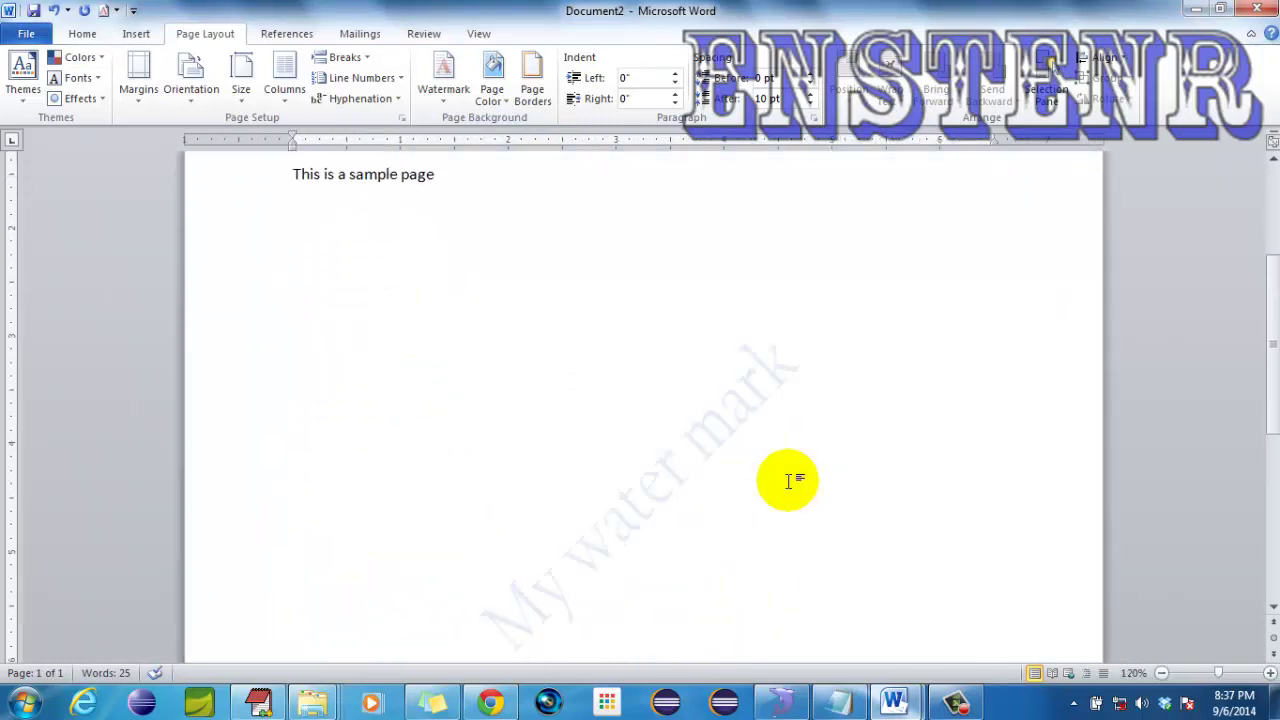
scroll(788, 480, "up", 6)
scroll(738, 470, "down", 3)
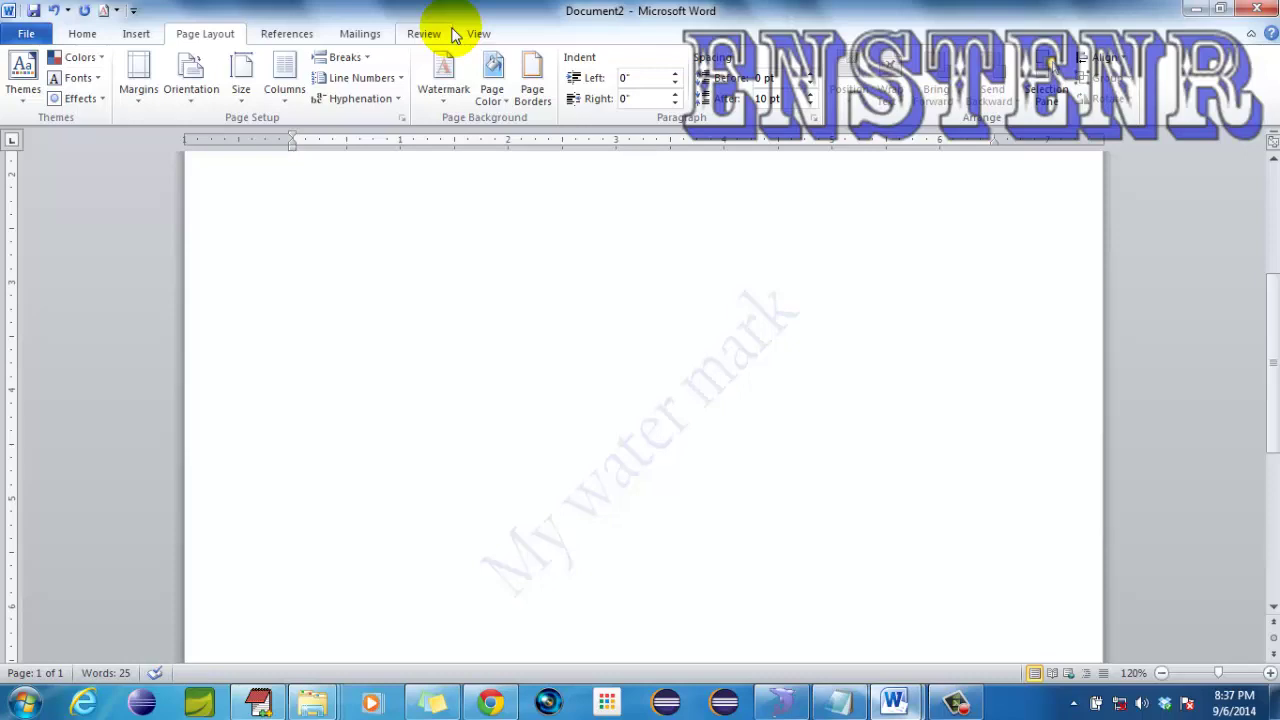
scroll(454, 343, "up", 5)
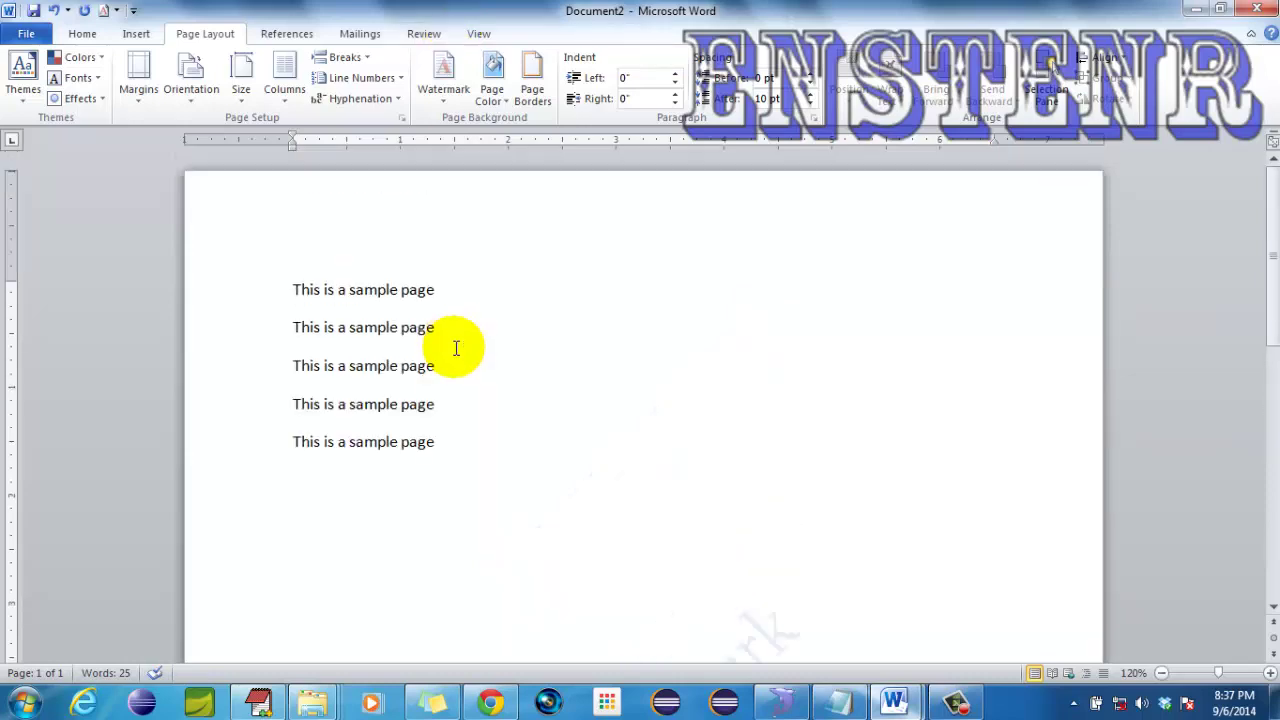
Step: Add a selected 'My permanent water mark' line above the sample text, with the Watermark gallery showing
left_click(349, 264)
key("ctrl+Home")
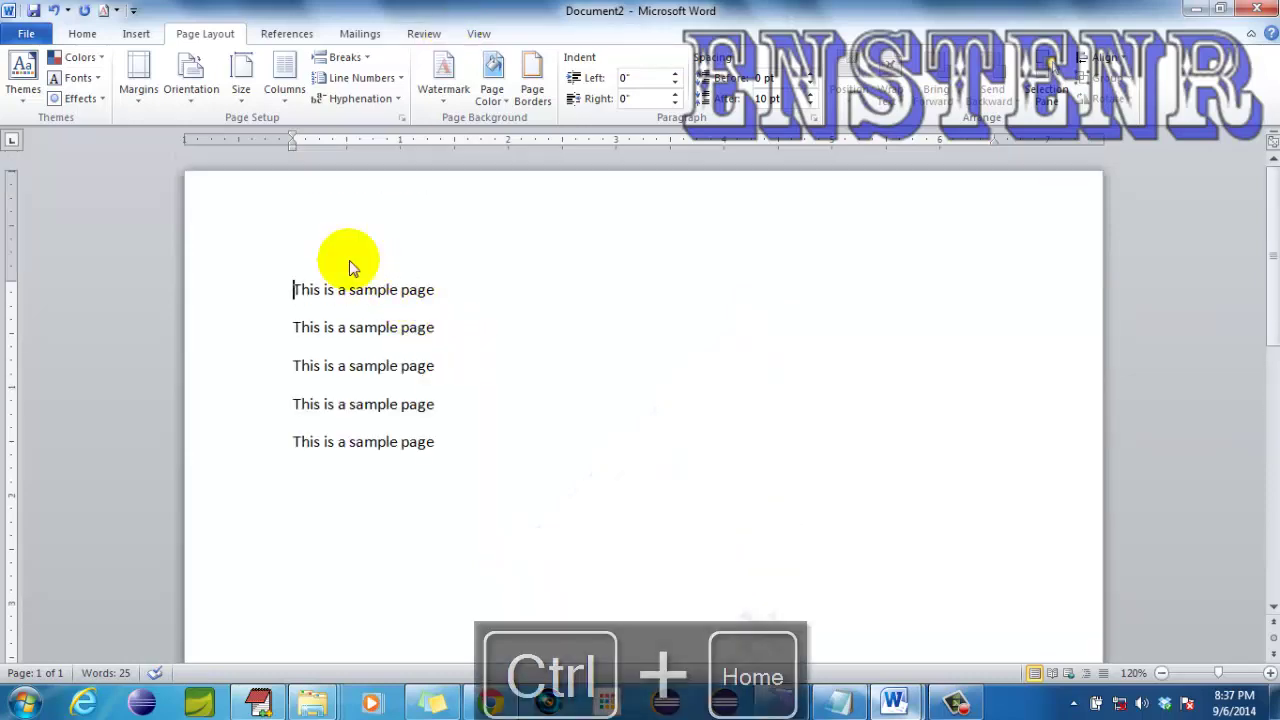
key("Return")
key("Return")
key("Up")
key("Up")
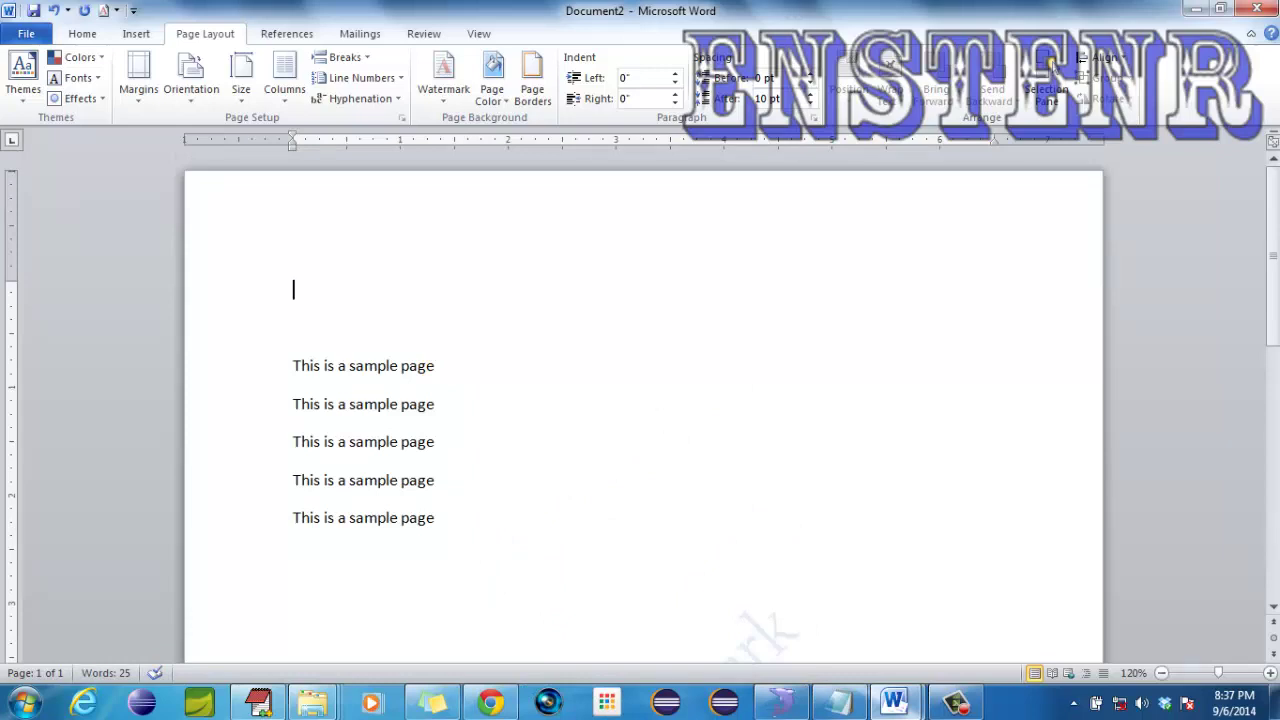
type("My perma")
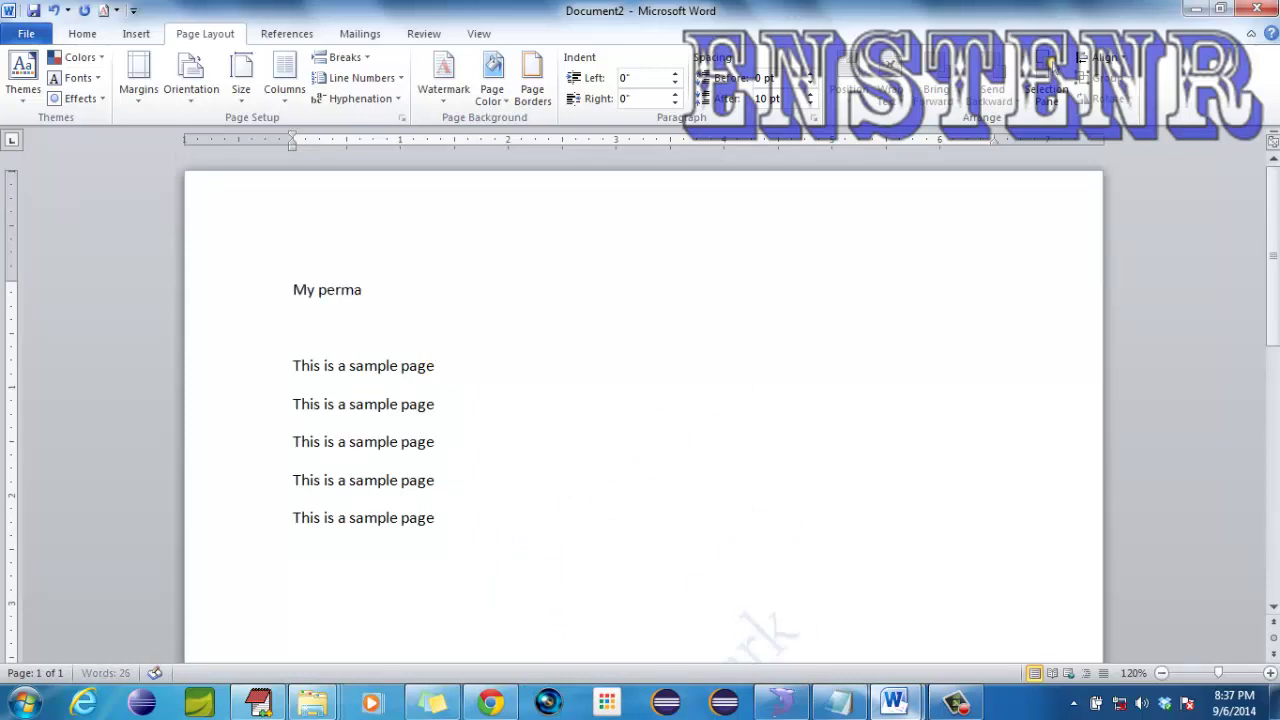
type("nent water mark")
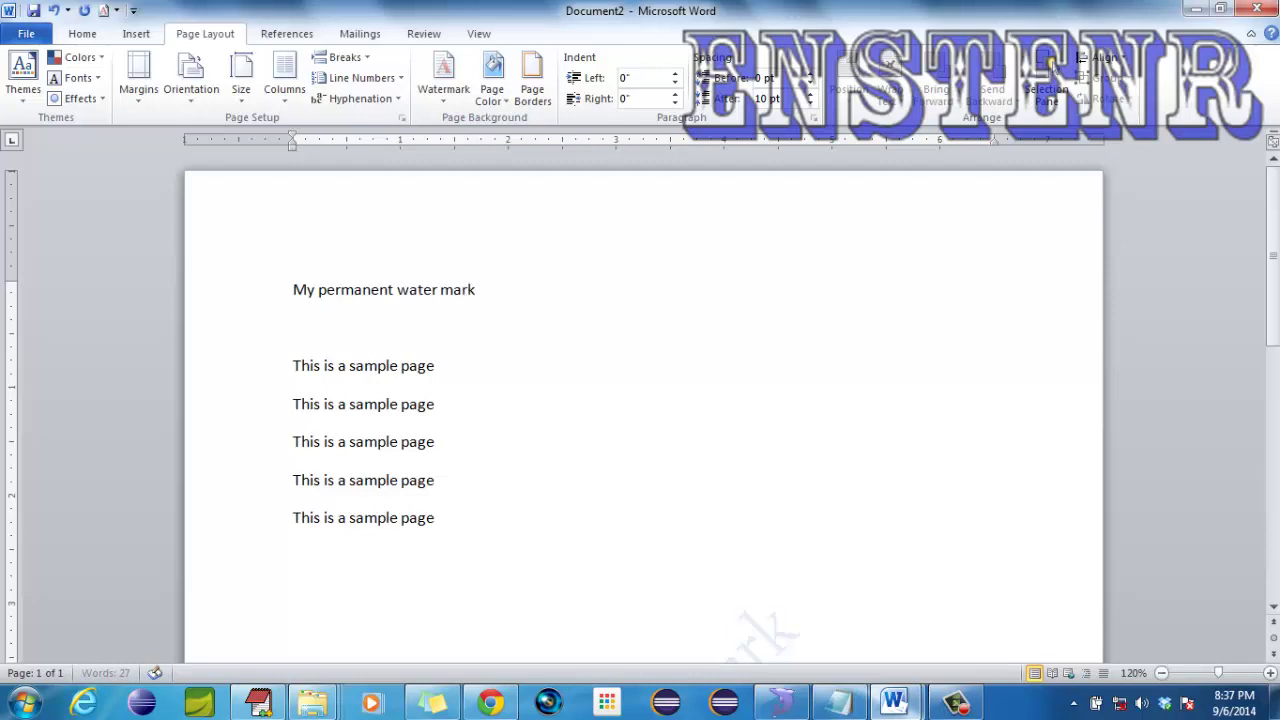
key("shift+Home")
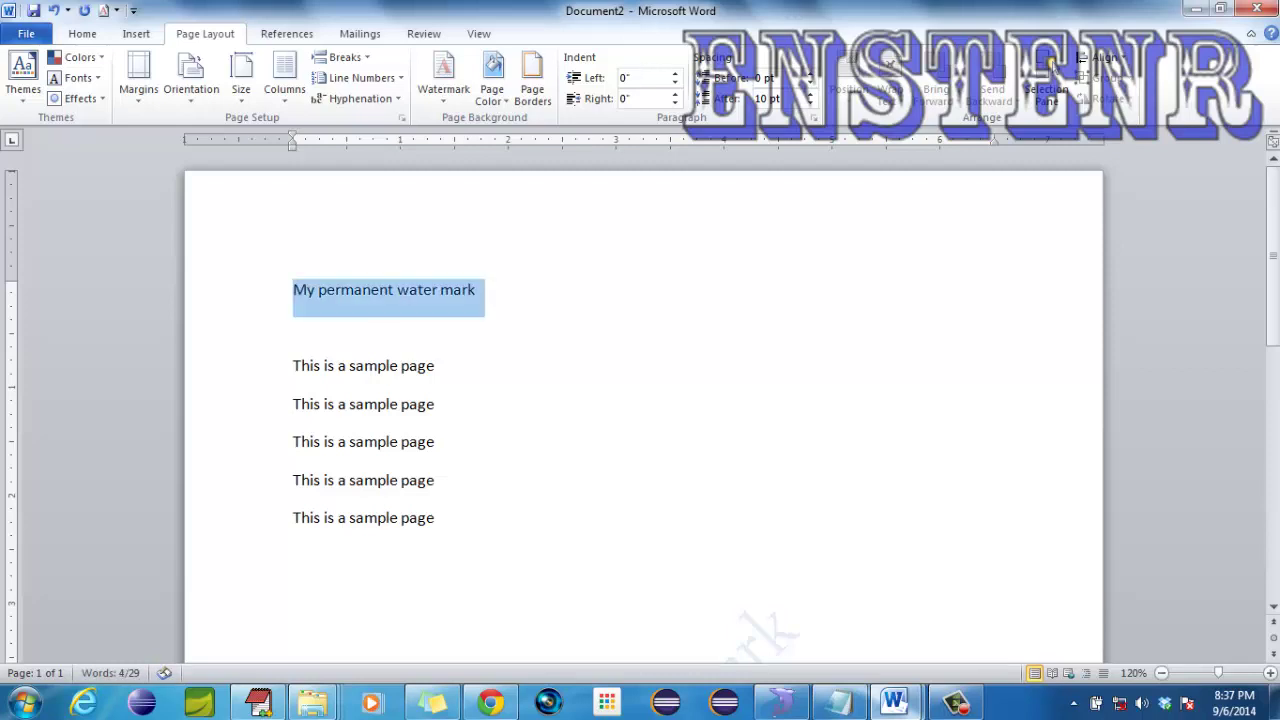
left_click(446, 62)
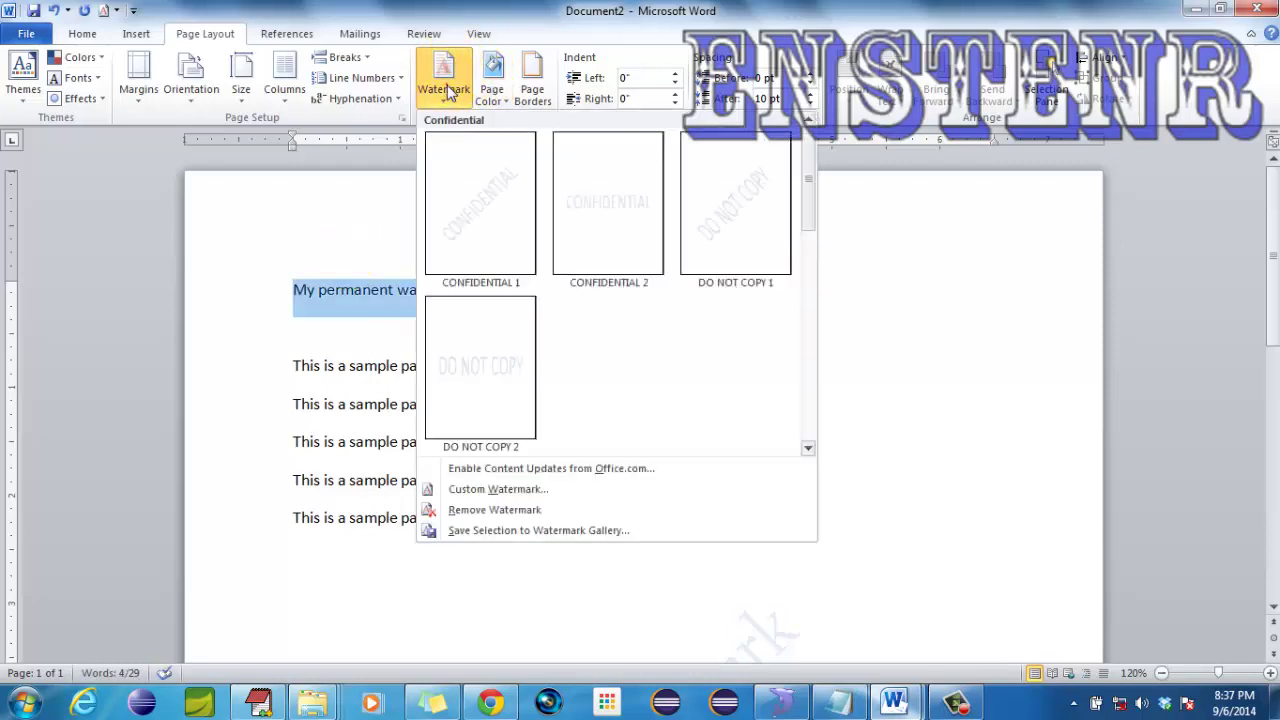
Step: Save the selected line as watermark 'My permanent' in a new category, My Category
left_click(510, 533)
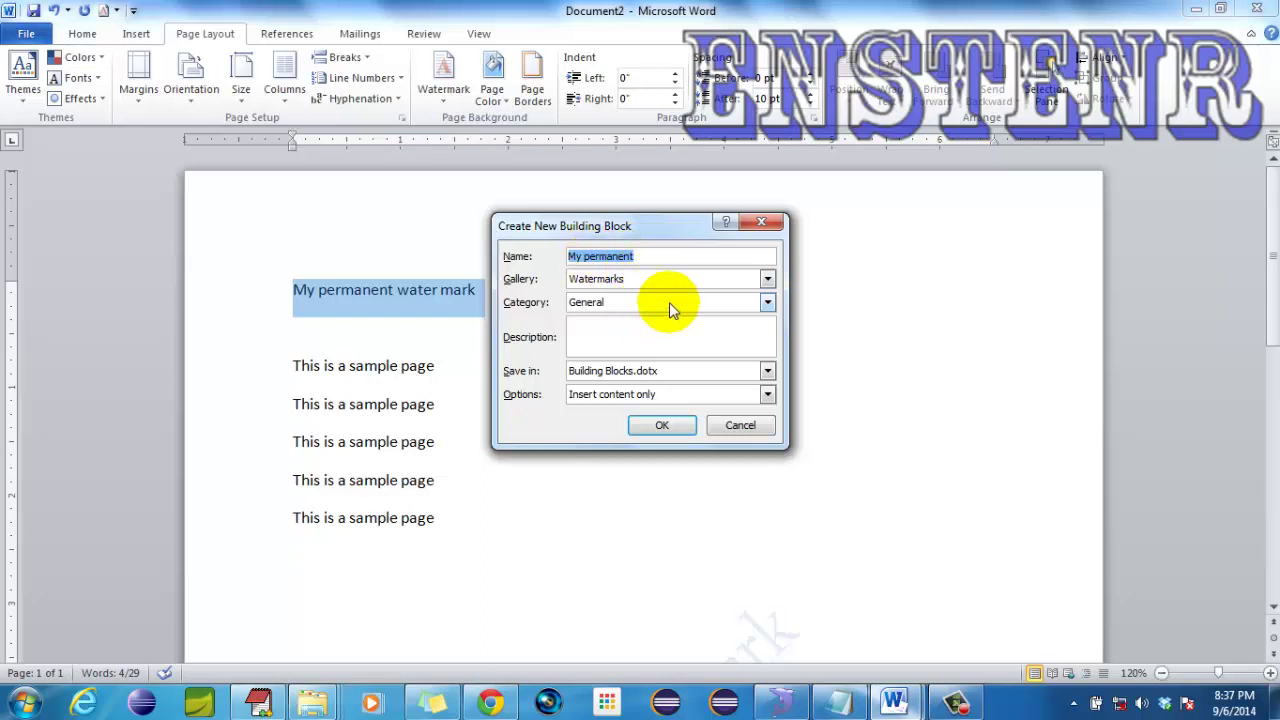
left_click(766, 302)
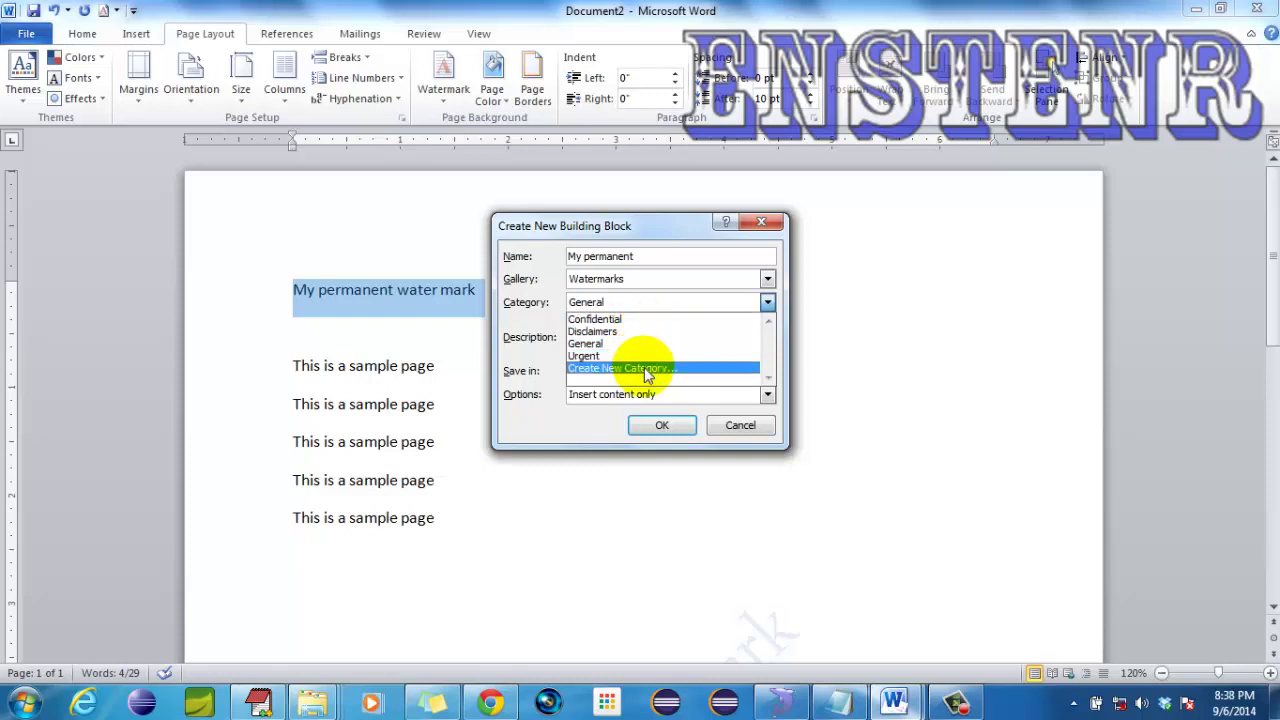
left_click(647, 369)
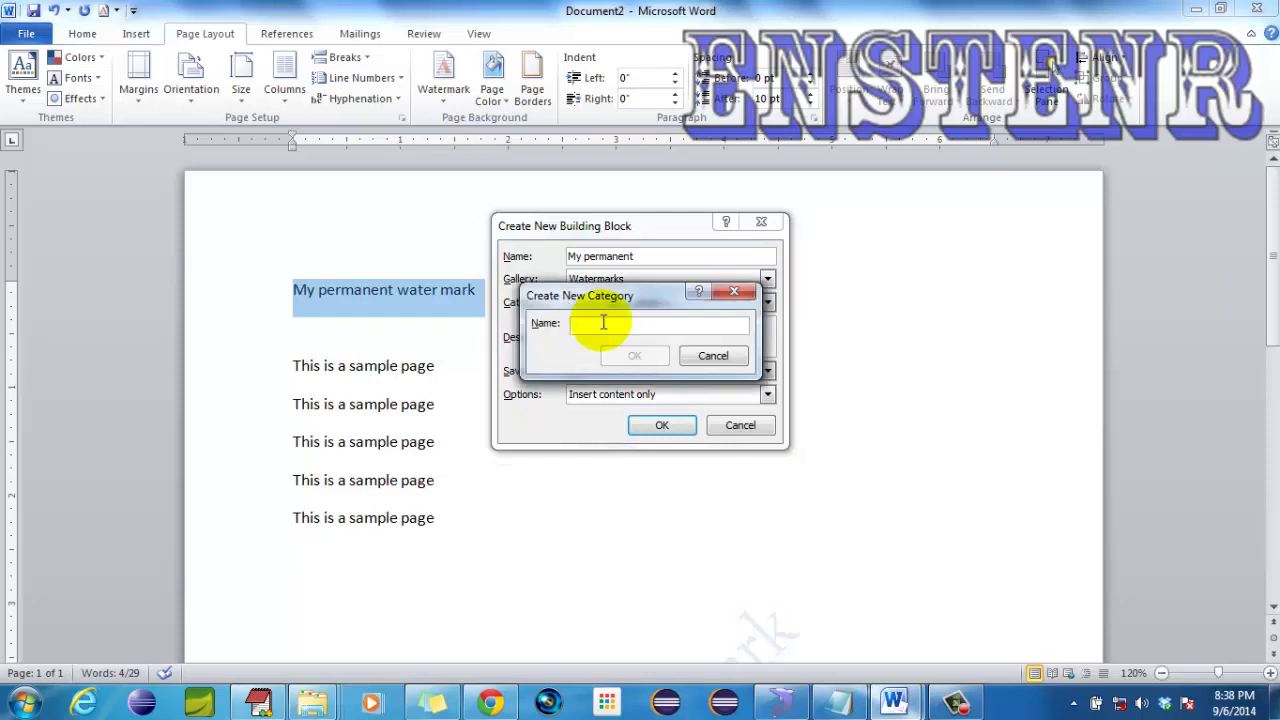
type("My Category")
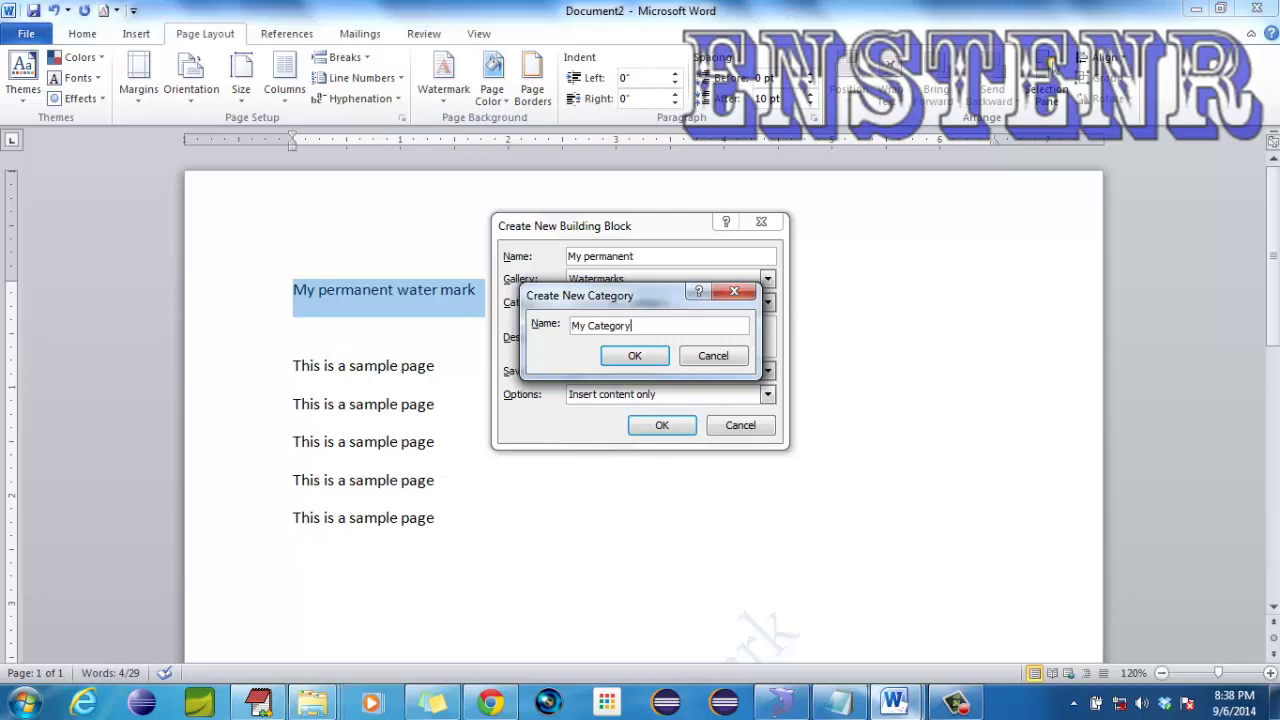
key("Return")
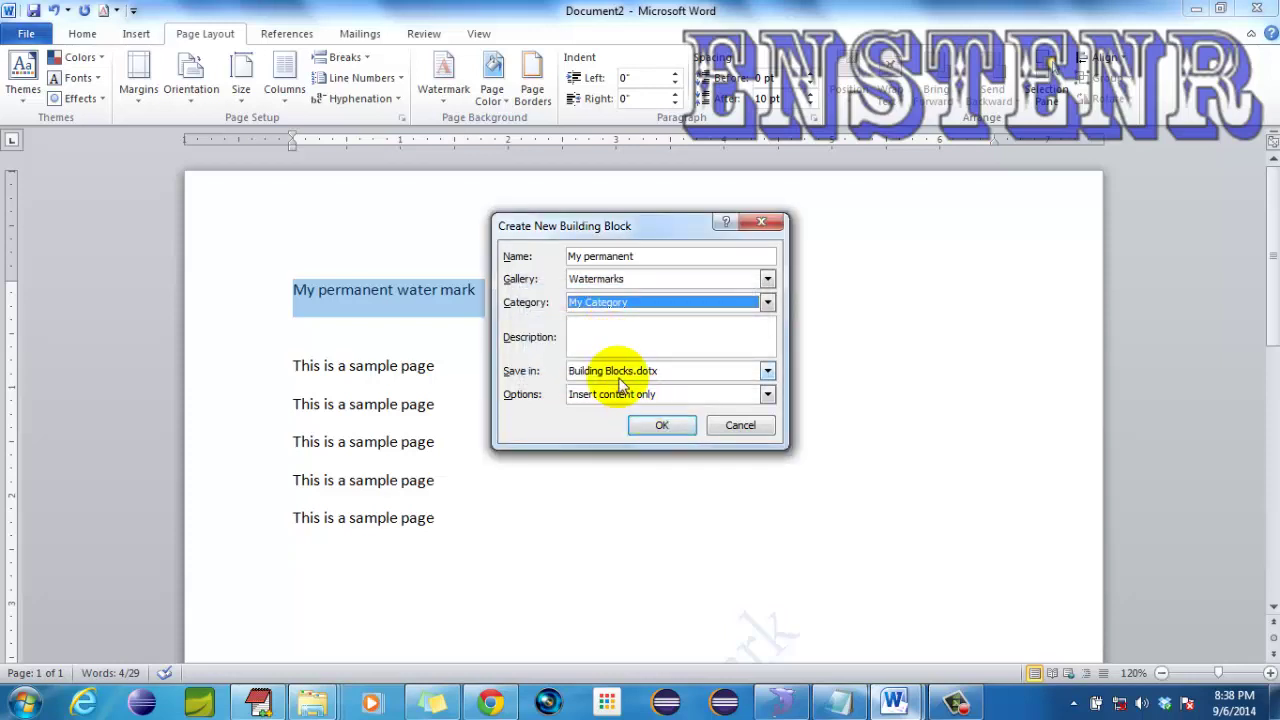
left_click(655, 425)
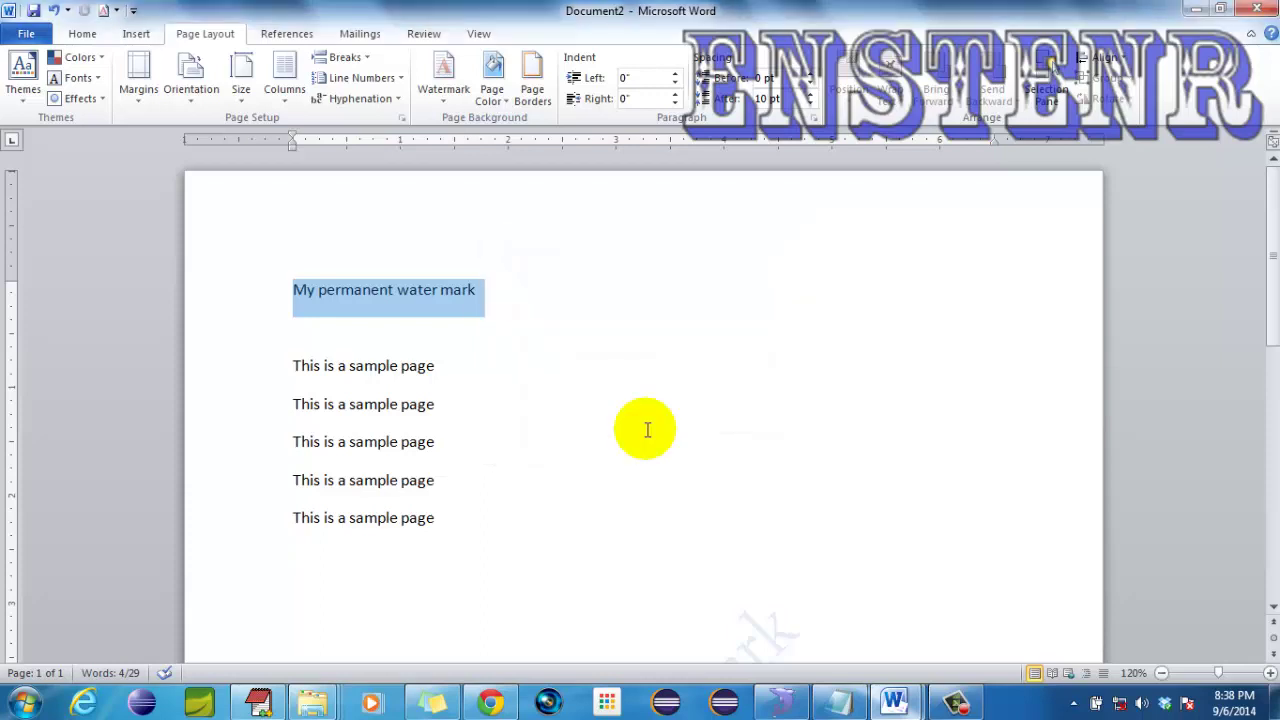
Step: Apply the 'My permanent' watermark from My Category to the page, then deselect the text
left_click(440, 80)
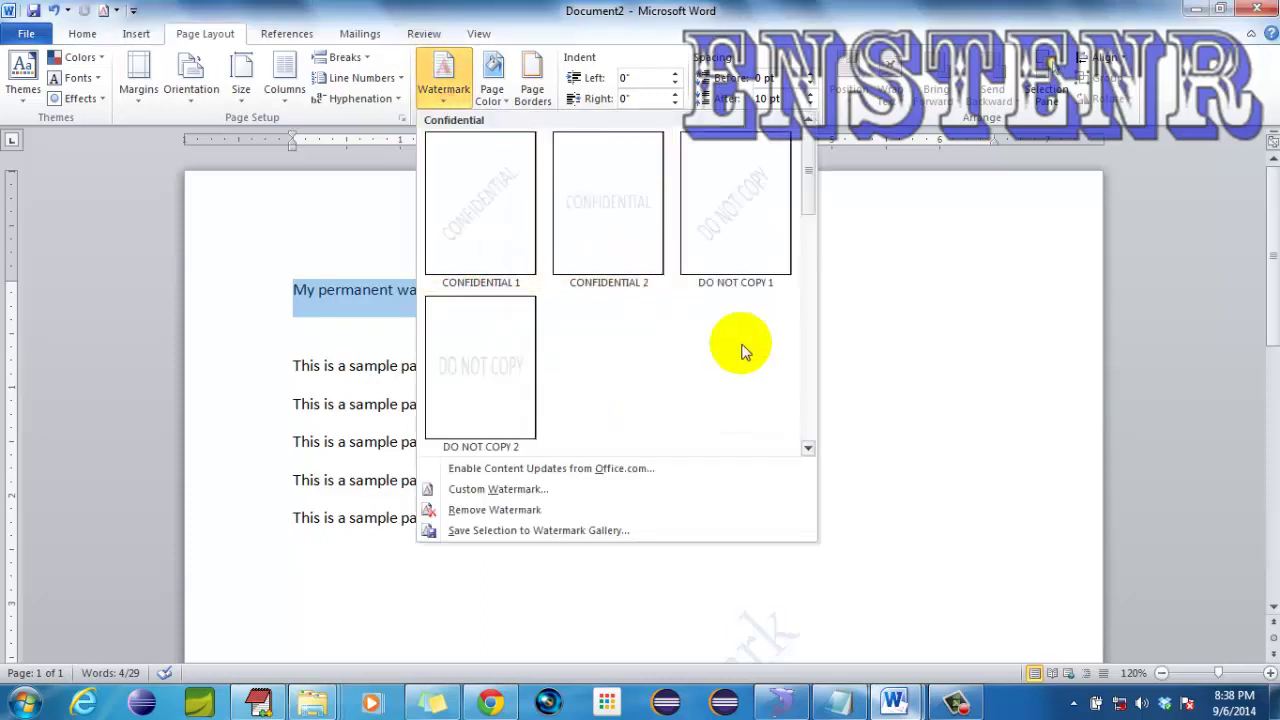
left_click(808, 448)
left_click(808, 448)
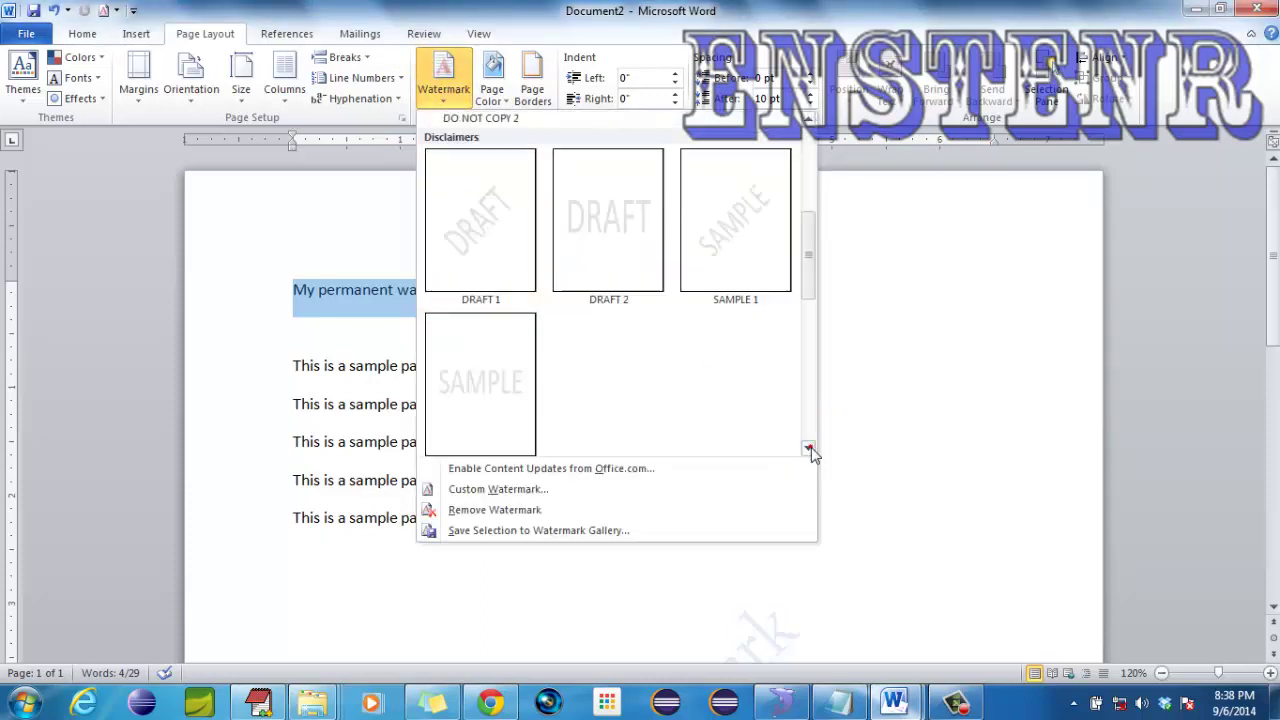
left_click(808, 448)
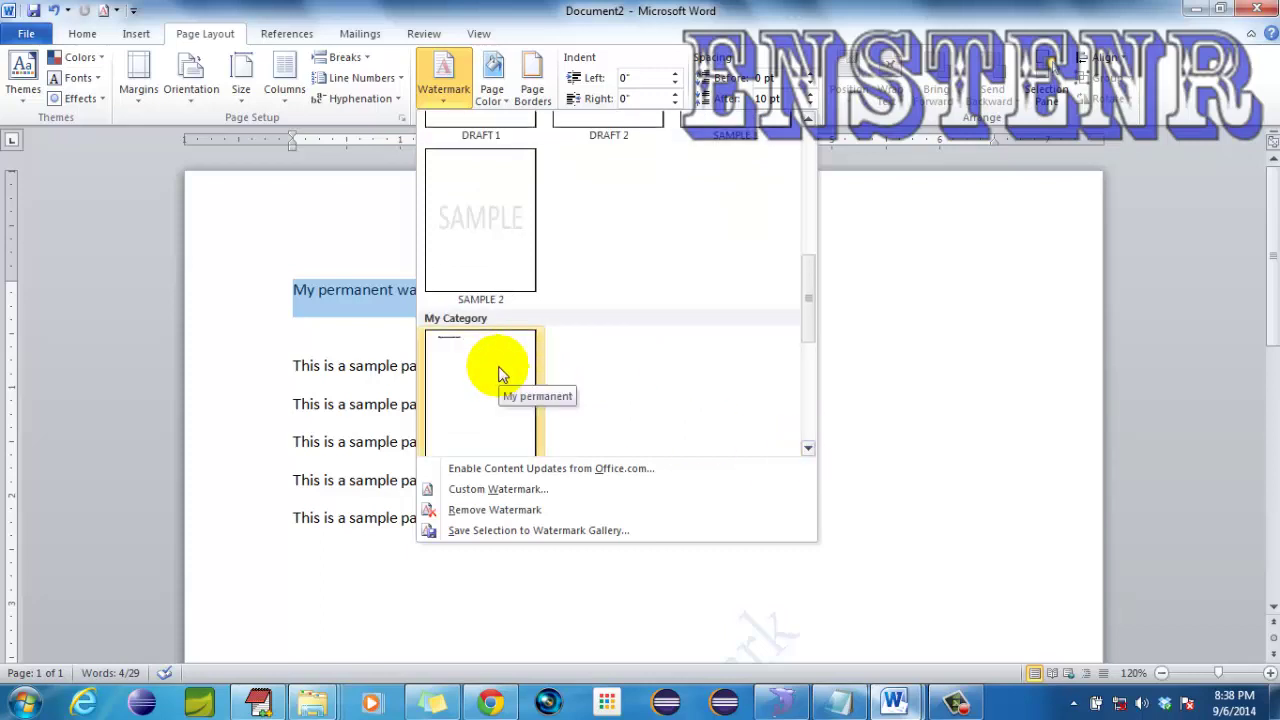
left_click(498, 366)
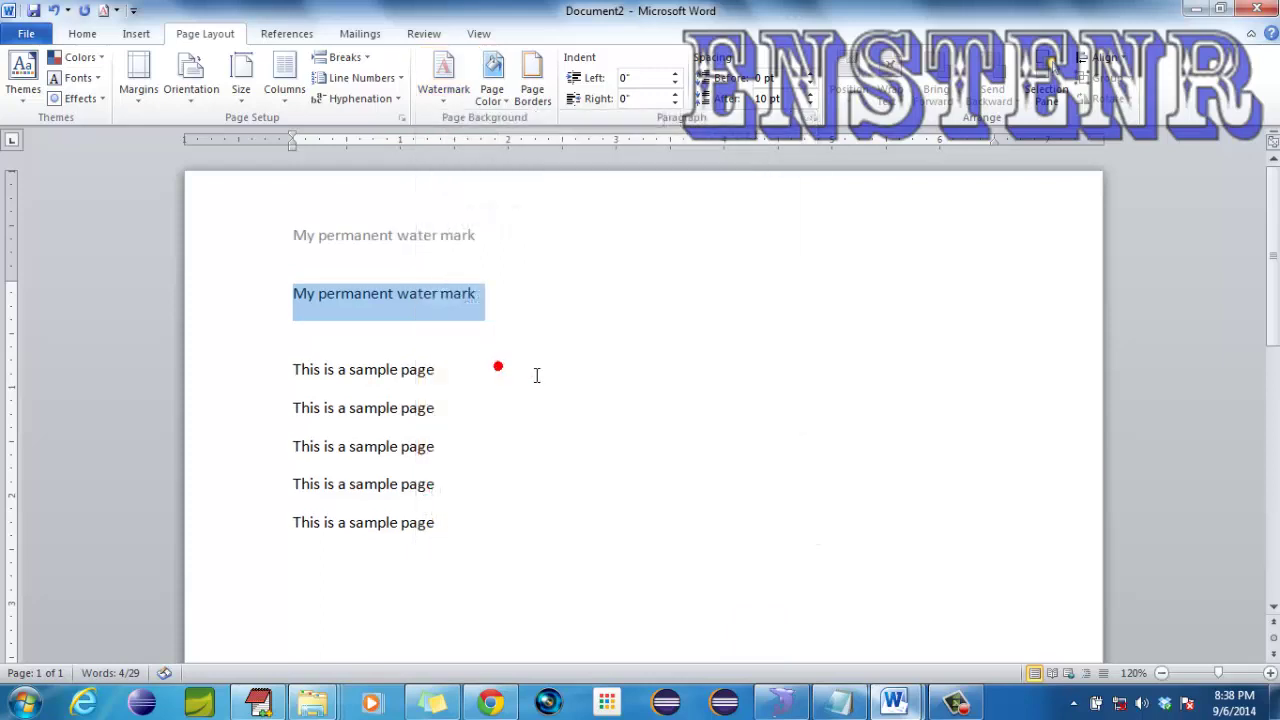
left_click(535, 300)
left_click(329, 237)
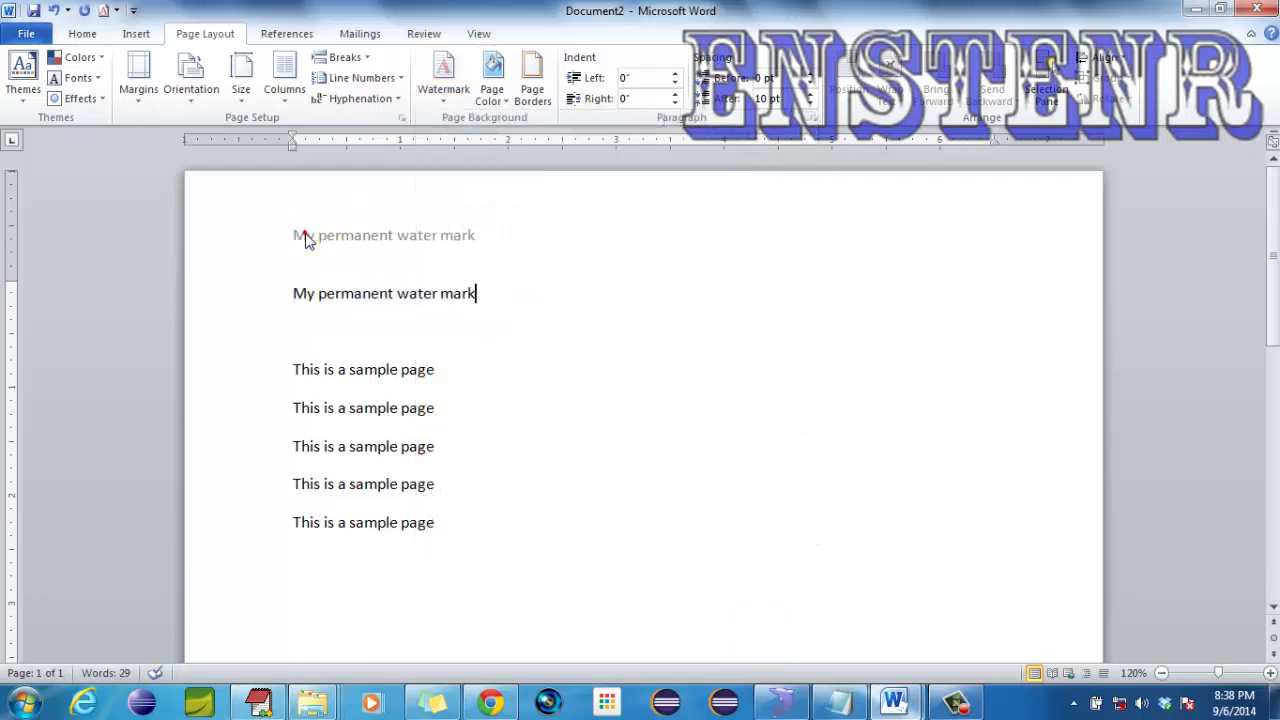
left_click(413, 250)
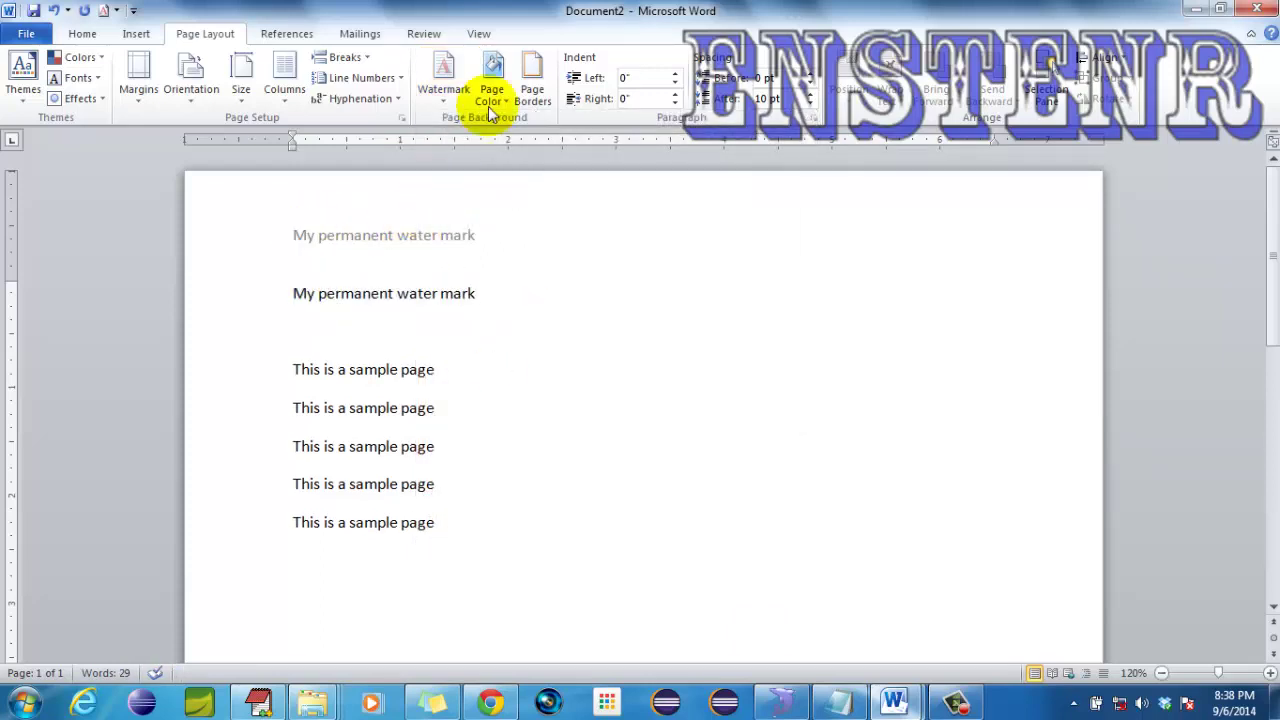
left_click(470, 132)
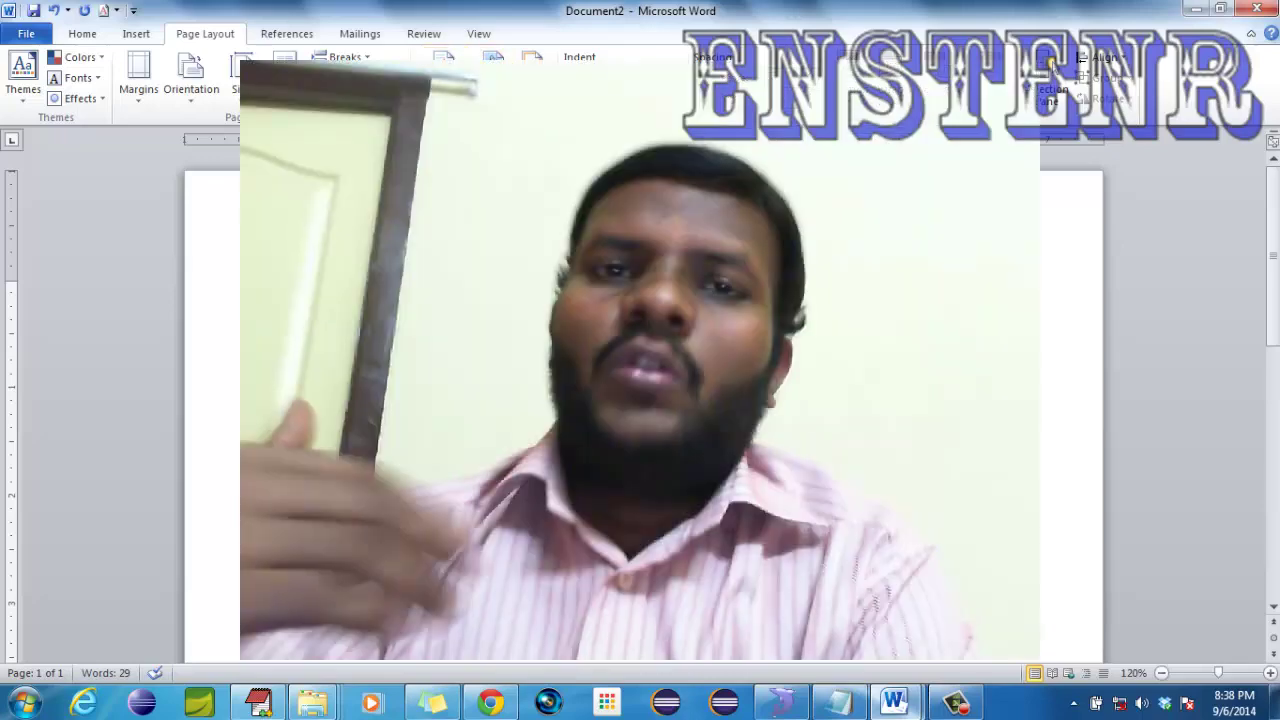